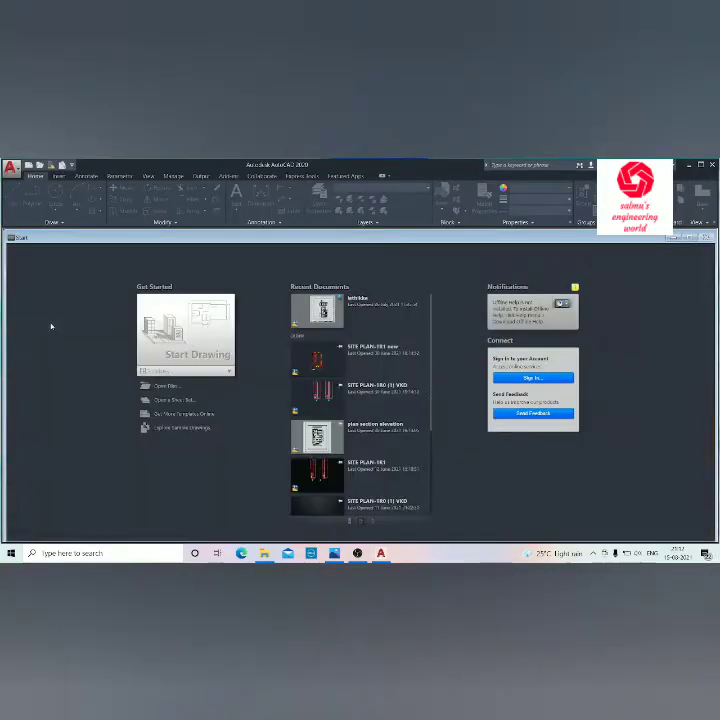
Start a new blank drawing and bring up the Application menu's Save As choices
{"action": "left_click", "coordinate": [165, 343]}
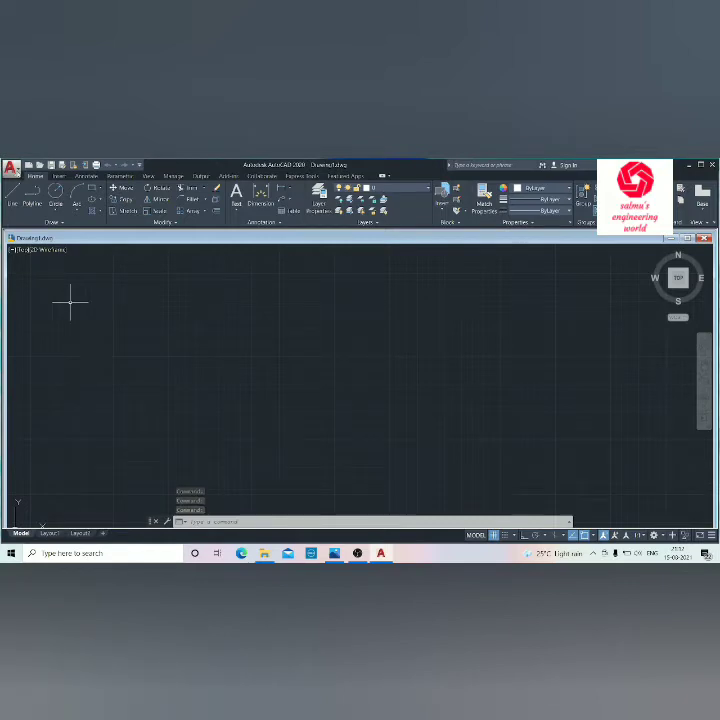
{"action": "left_click", "coordinate": [10, 168]}
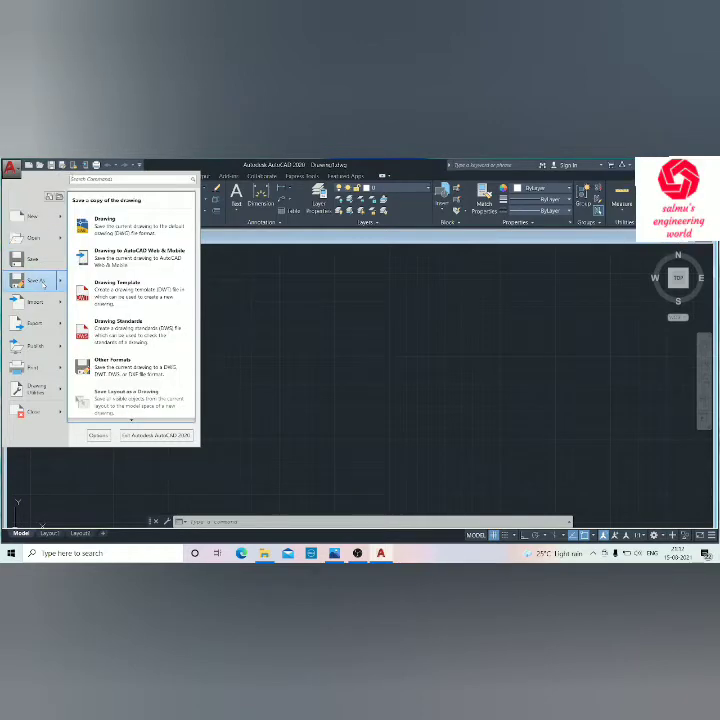
{"action": "mouse_move", "coordinate": [35, 281]}
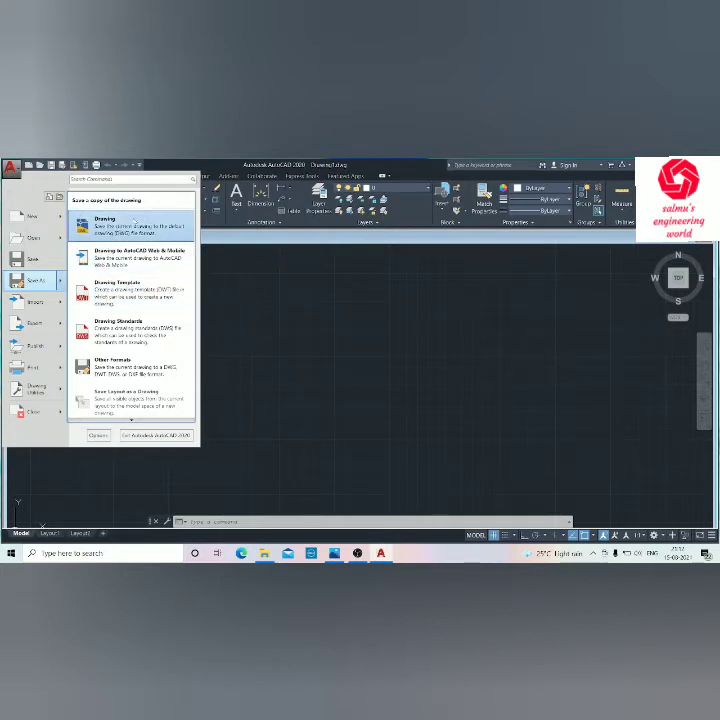
Save the blank drawing in the Documents folder under a new file name
{"action": "left_click", "coordinate": [35, 259]}
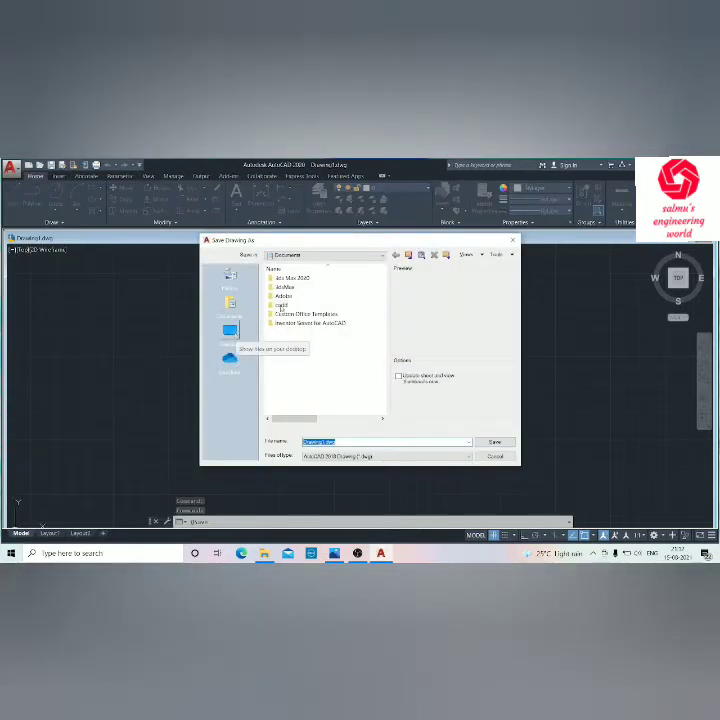
{"action": "left_click", "coordinate": [232, 335]}
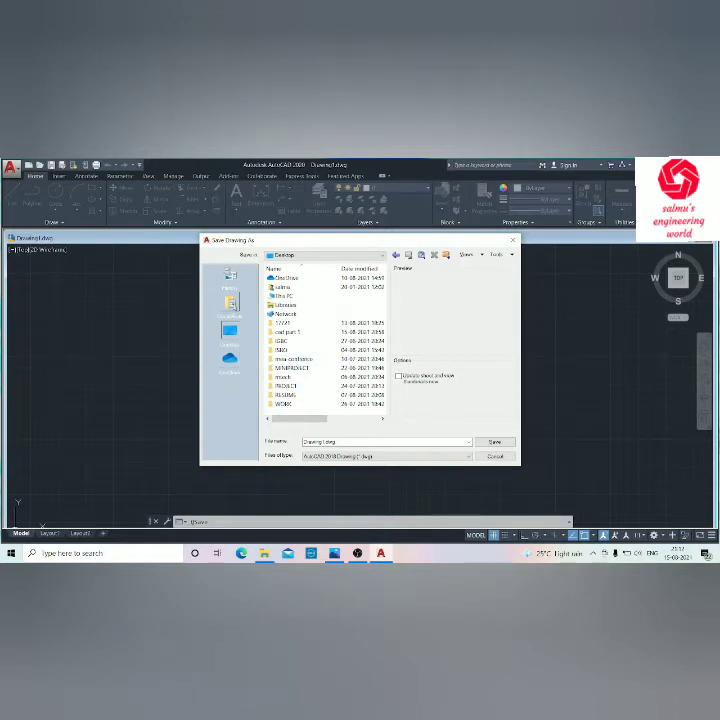
{"action": "left_click", "coordinate": [230, 302]}
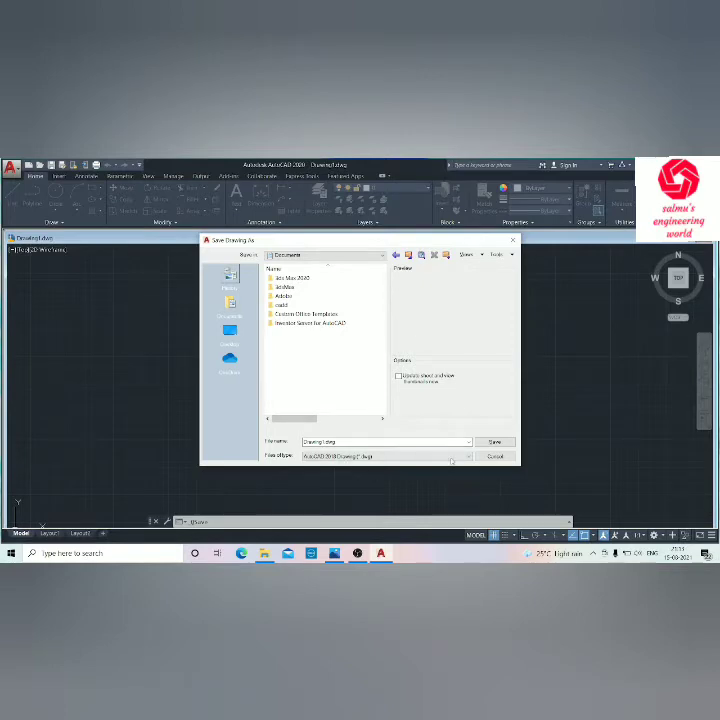
{"action": "double_click", "coordinate": [372, 444]}
{"action": "type", "text": "test1"}
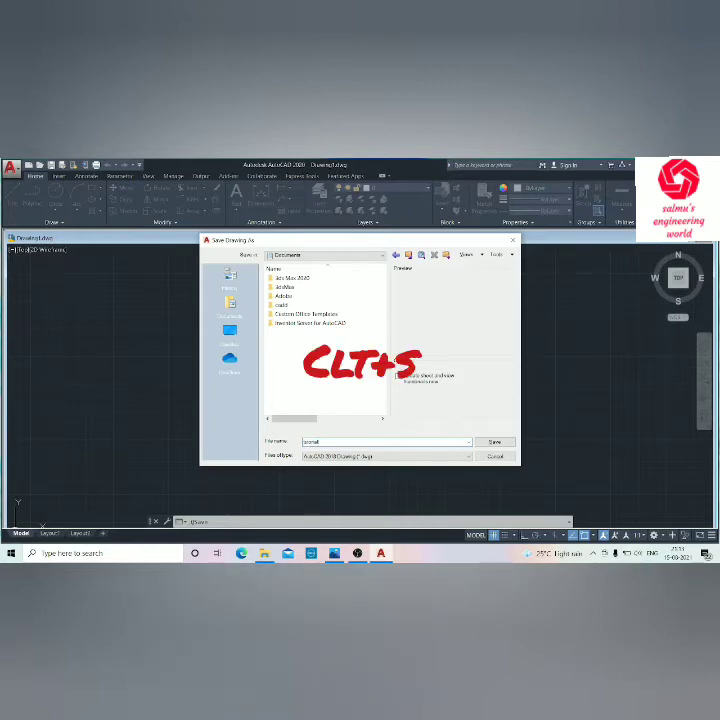
{"action": "left_click", "coordinate": [493, 444]}
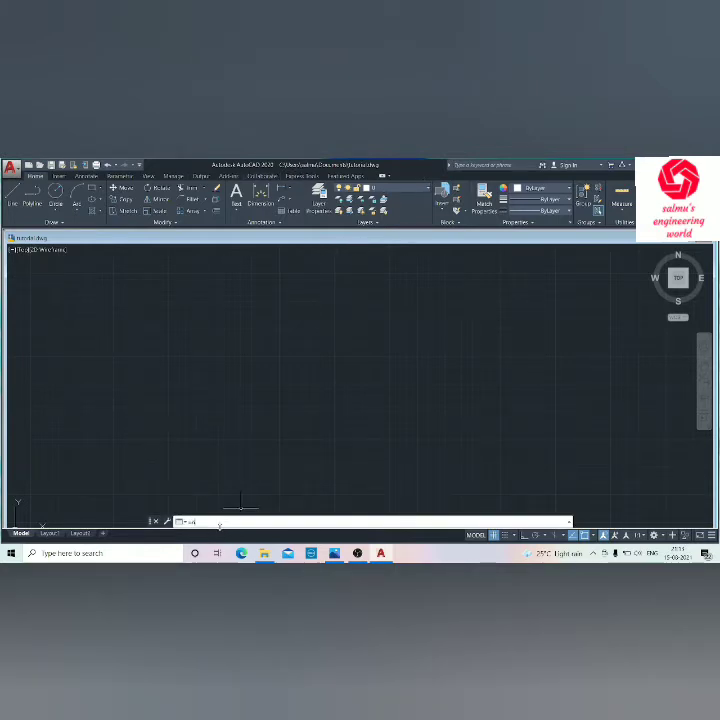
Set the drawing units to length precision 0 and Centimeters insertion scale
{"action": "key", "text": "Return"}
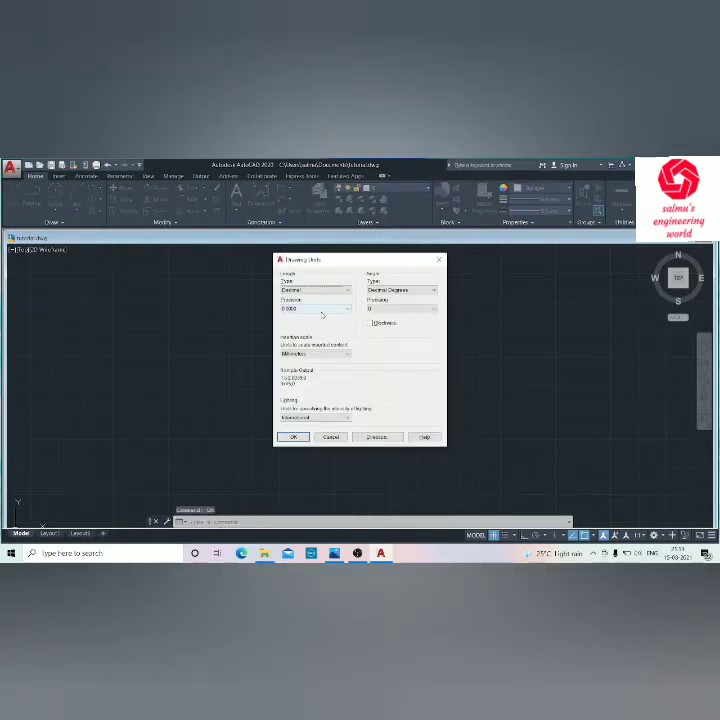
{"action": "left_click", "coordinate": [329, 309]}
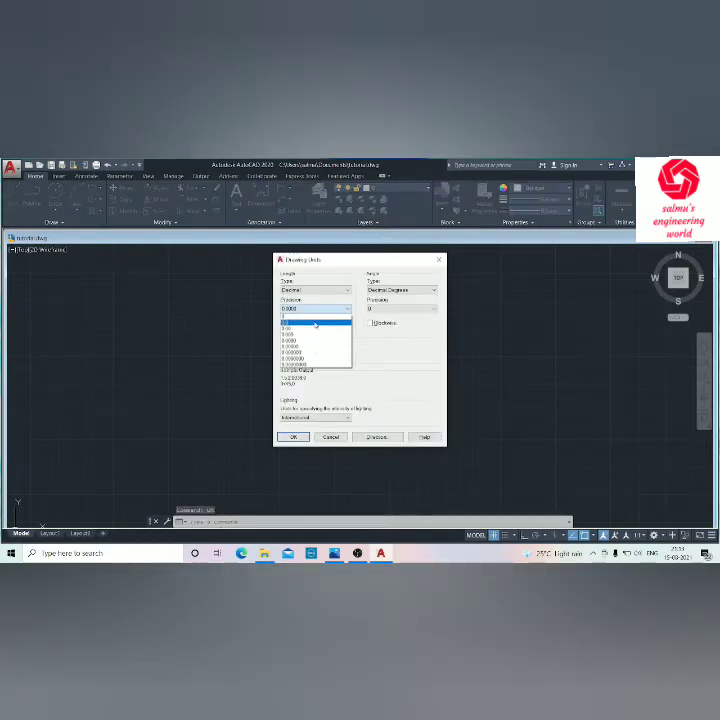
{"action": "left_click", "coordinate": [284, 322]}
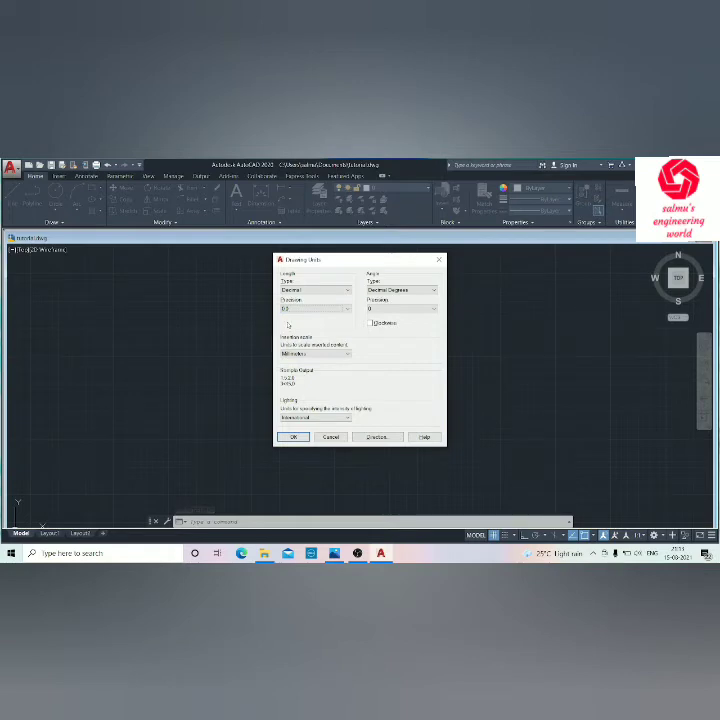
{"action": "left_click", "coordinate": [320, 309]}
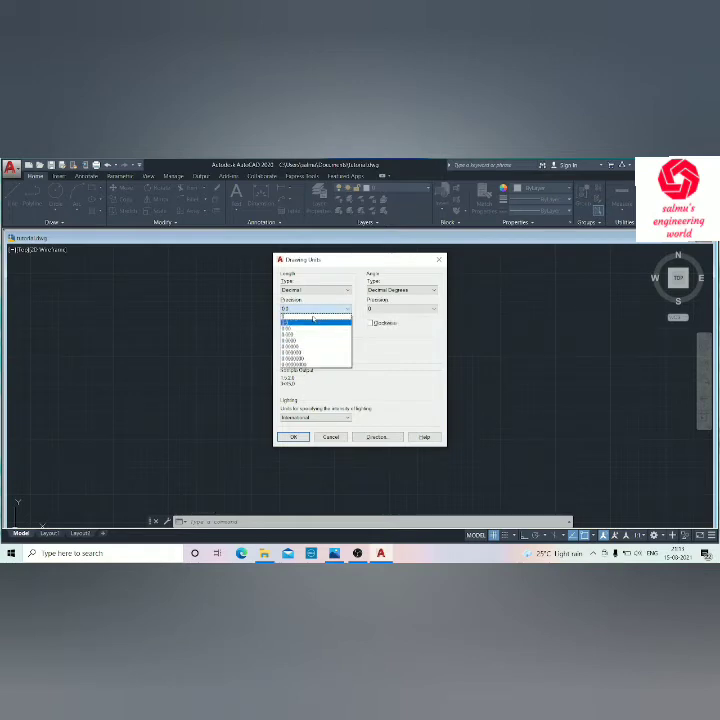
{"action": "left_click", "coordinate": [310, 322]}
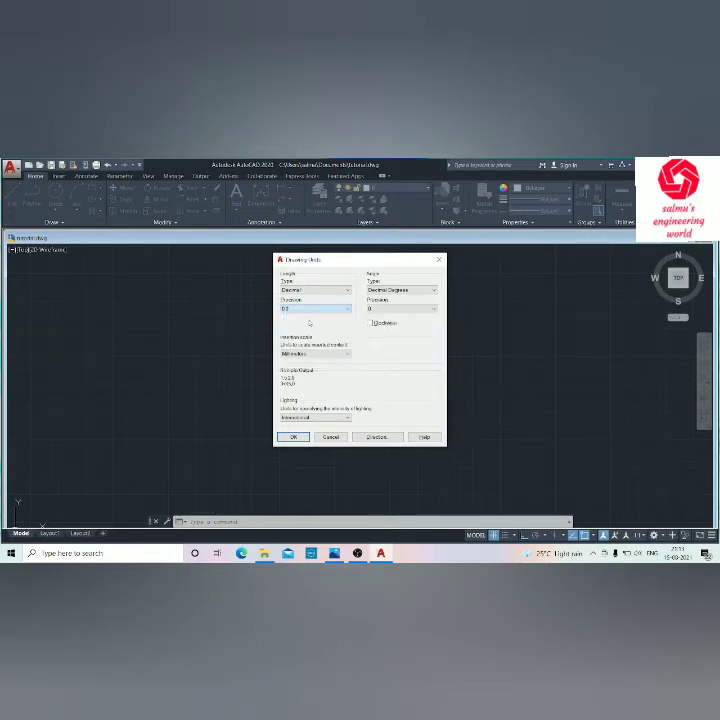
{"action": "left_click", "coordinate": [310, 309]}
{"action": "left_click", "coordinate": [302, 318]}
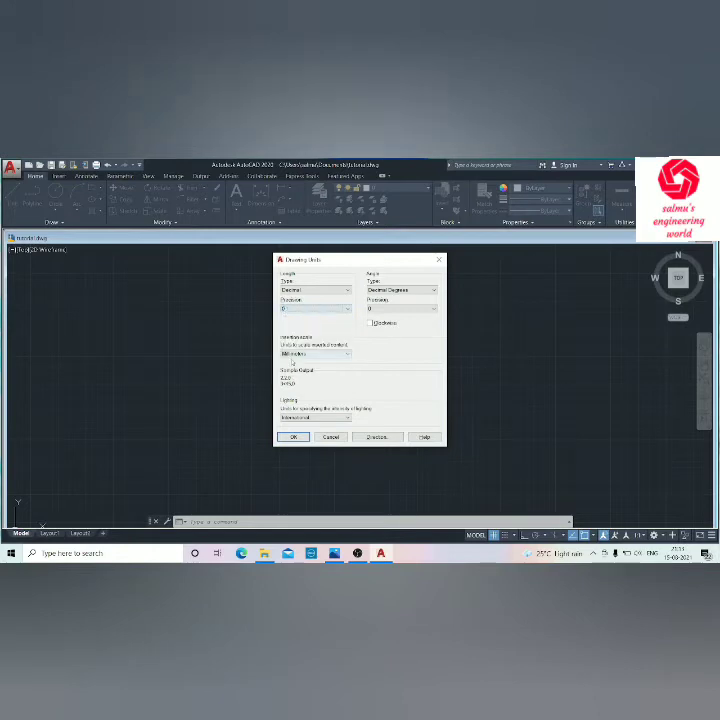
{"action": "left_click", "coordinate": [292, 356]}
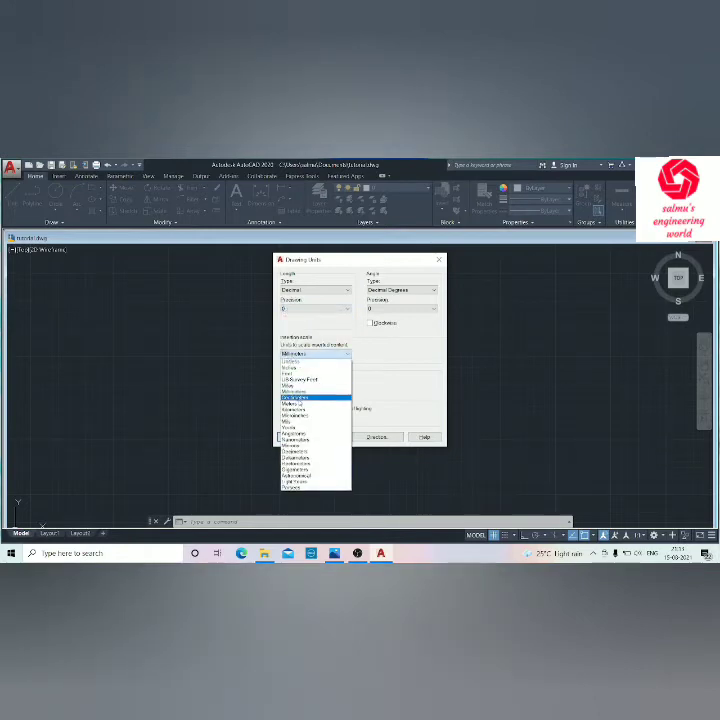
{"action": "left_click", "coordinate": [295, 397]}
{"action": "left_click", "coordinate": [291, 437]}
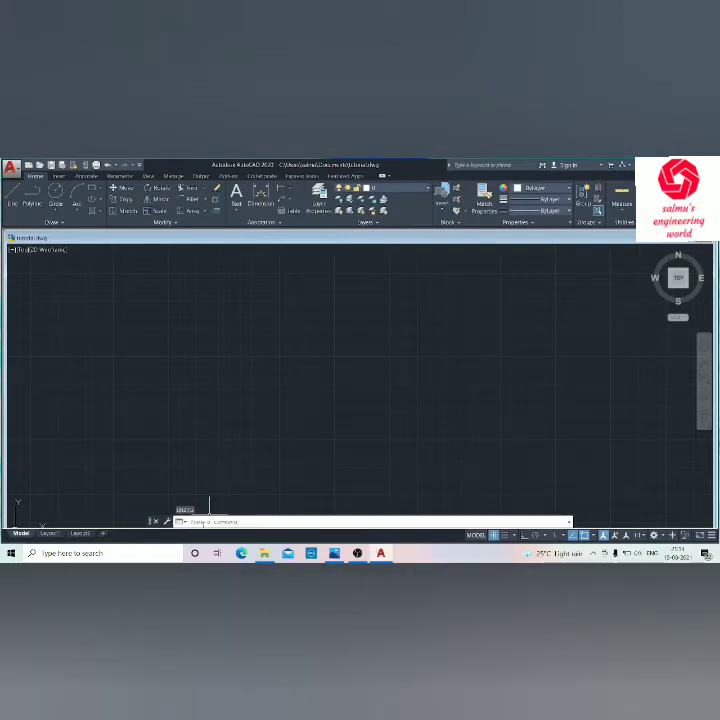
Draw a 150 by 130 rectangle at the upper left using exact dimensions
{"action": "left_click", "coordinate": [100, 190]}
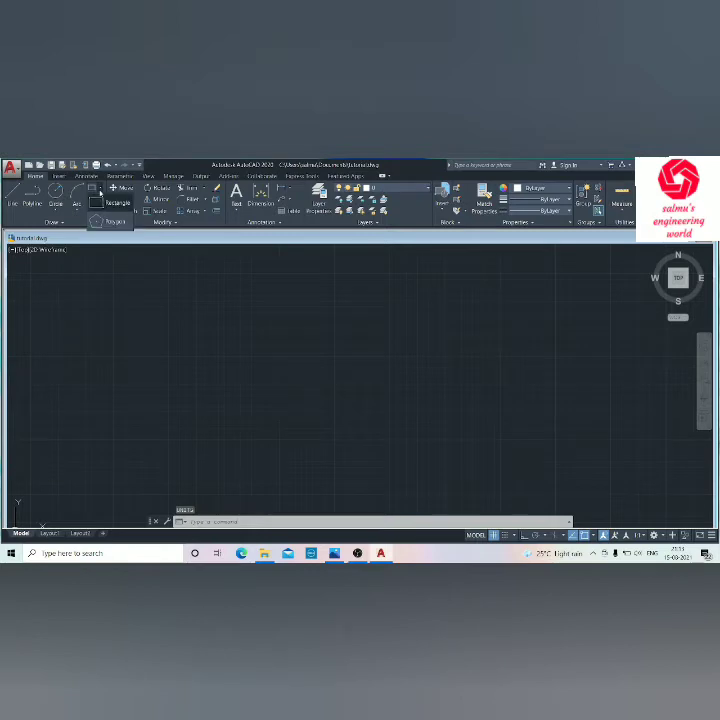
{"action": "left_click", "coordinate": [110, 203]}
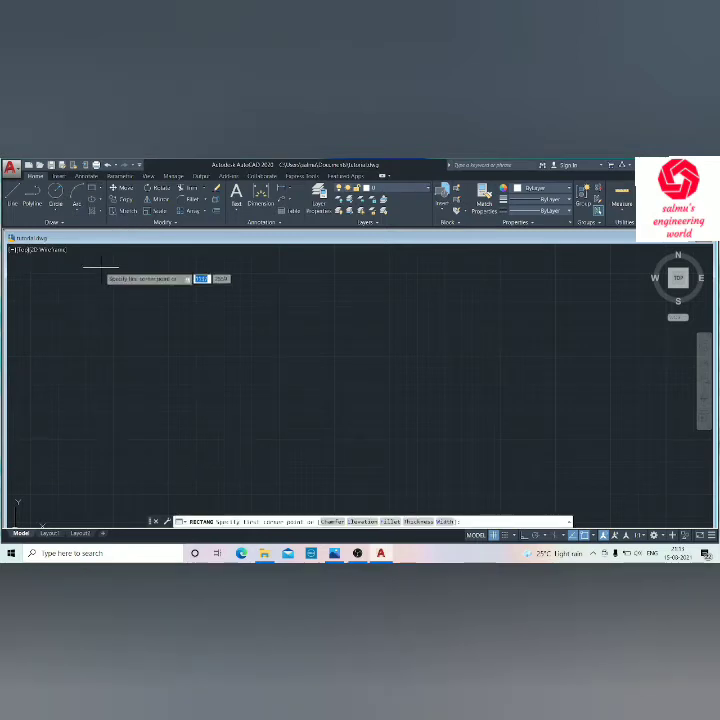
{"action": "left_click", "coordinate": [87, 295]}
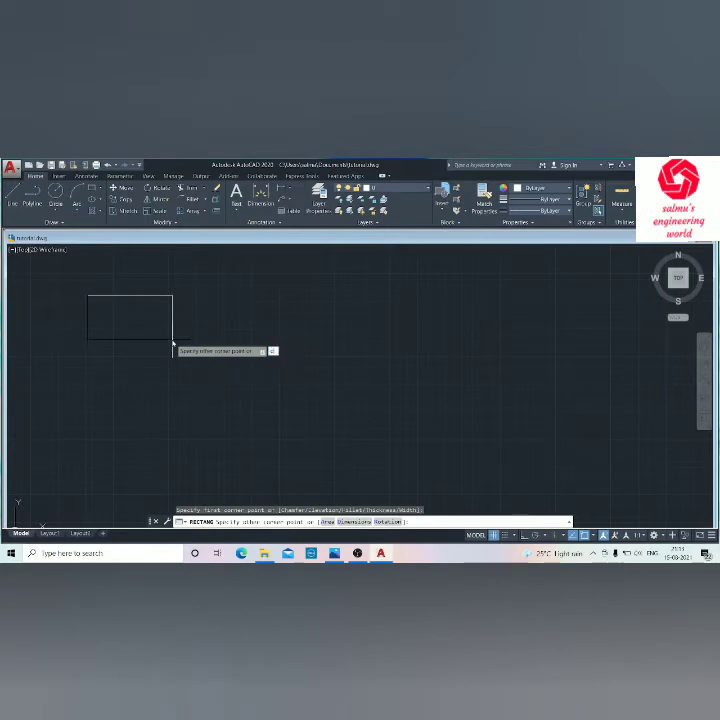
{"action": "type", "text": "d"}
{"action": "key", "text": "Return"}
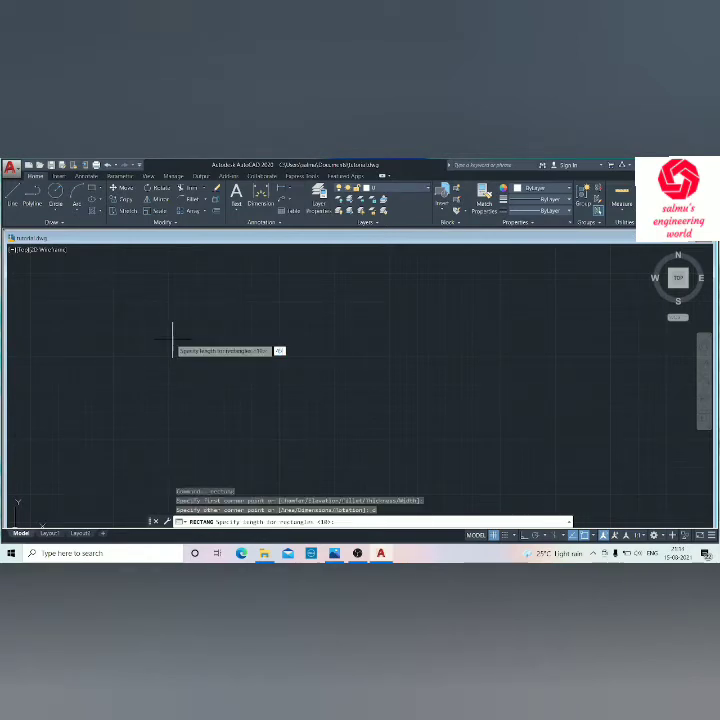
{"action": "key", "text": "Return"}
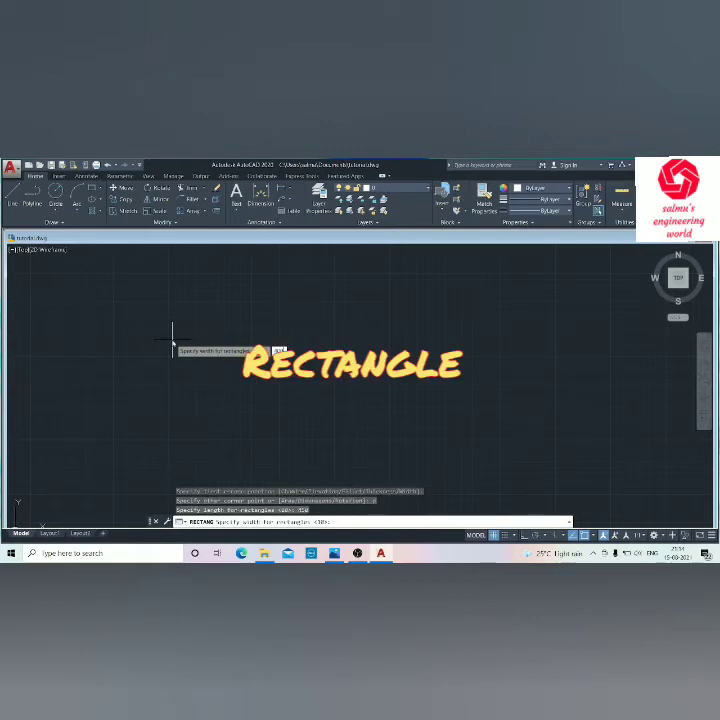
{"action": "type", "text": "130"}
{"action": "key", "text": "Return"}
{"action": "left_click", "coordinate": [172, 340]}
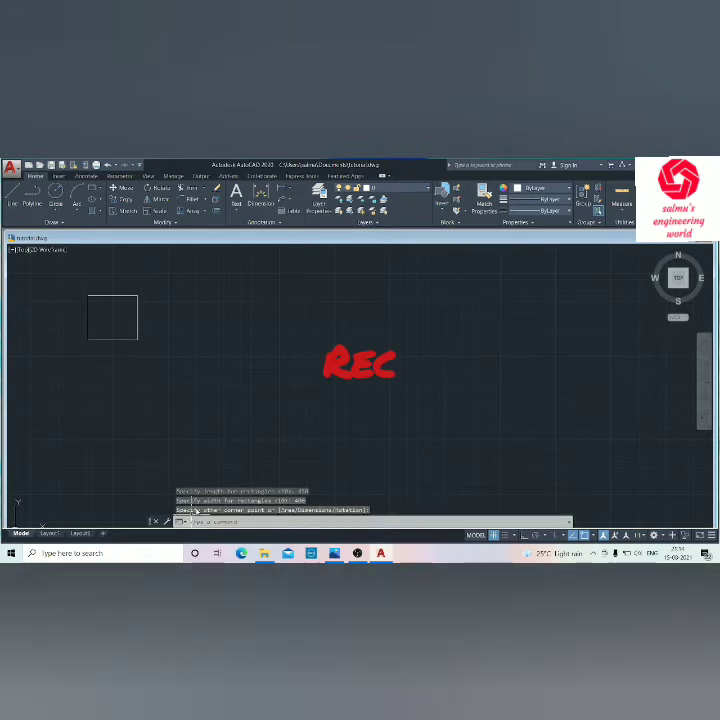
Draw a second dimensioned rectangle below and right of the first with RECTANG
{"action": "type", "text": "re"}
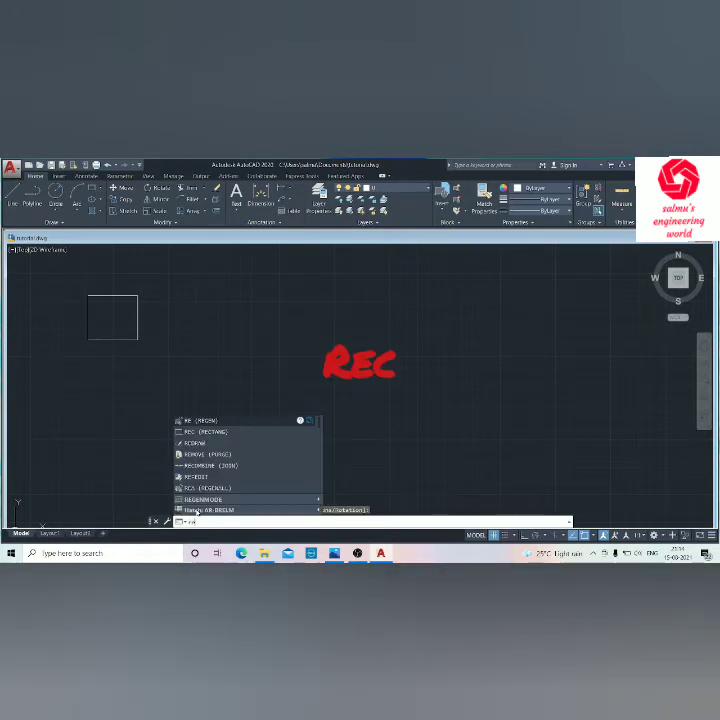
{"action": "type", "text": "c"}
{"action": "key", "text": "Return"}
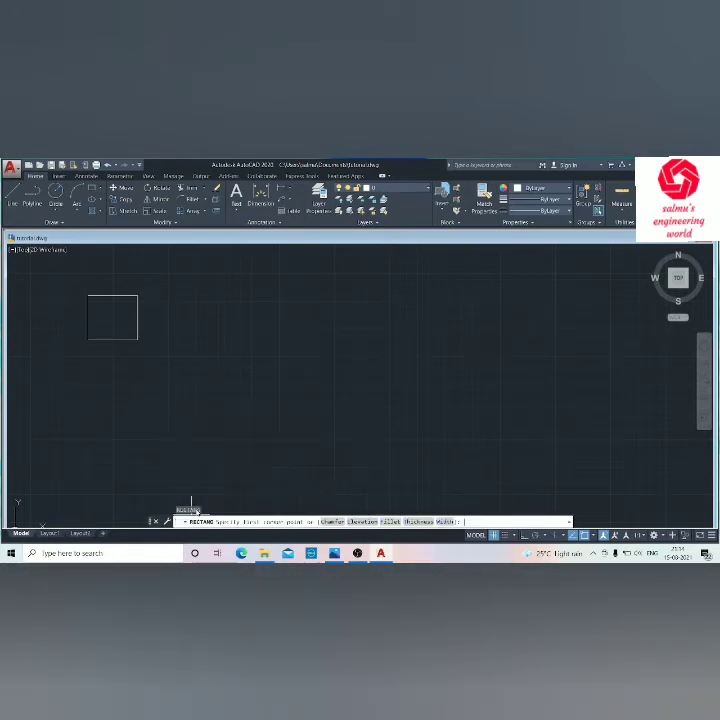
{"action": "left_click", "coordinate": [186, 344]}
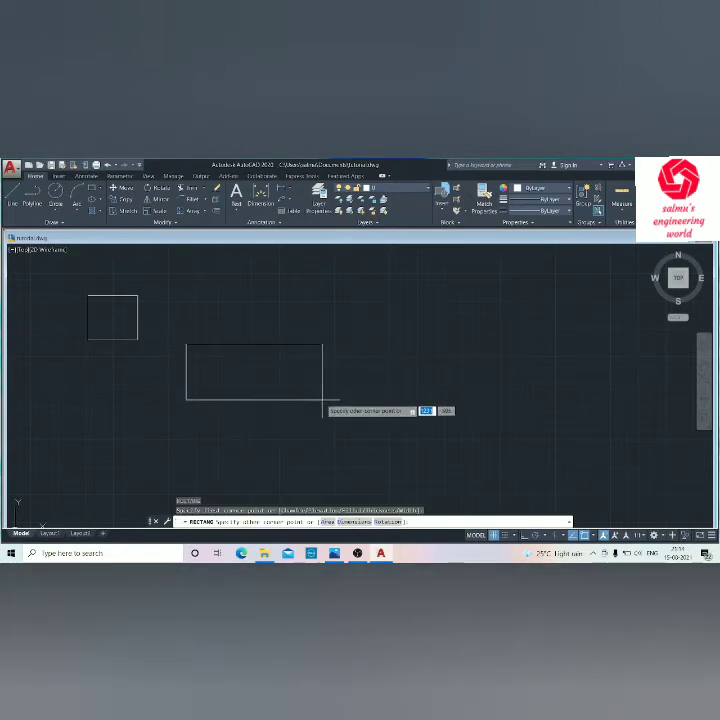
{"action": "type", "text": "4"}
{"action": "key", "text": "Return"}
{"action": "type", "text": "350"}
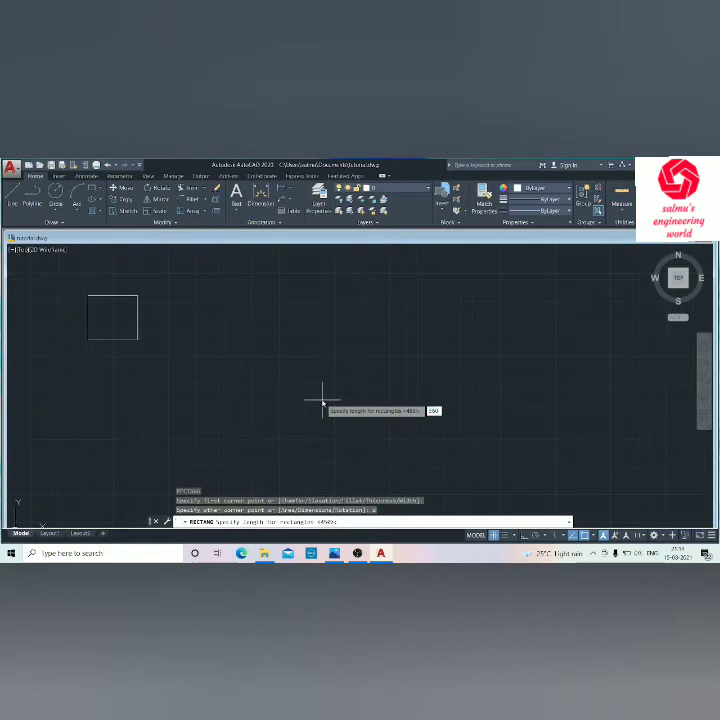
{"action": "key", "text": "Return"}
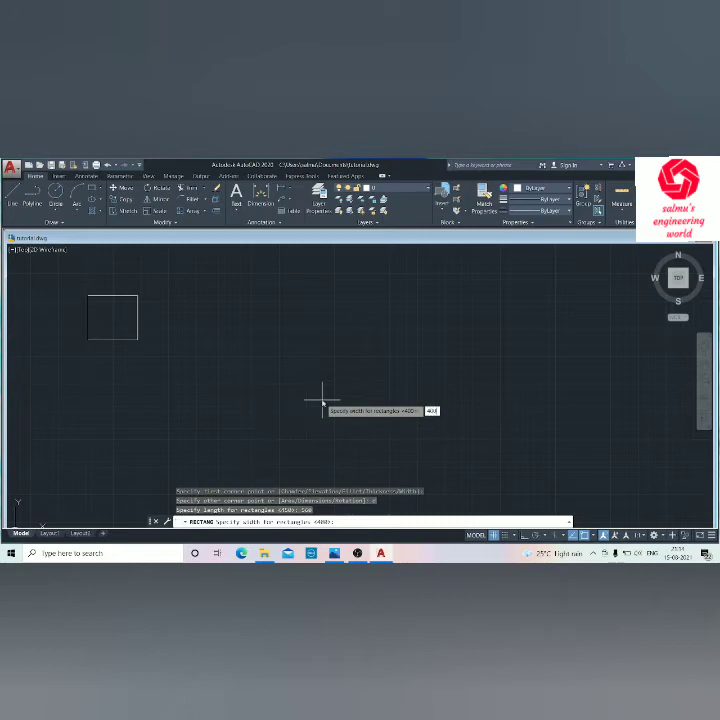
{"action": "key", "text": "Return"}
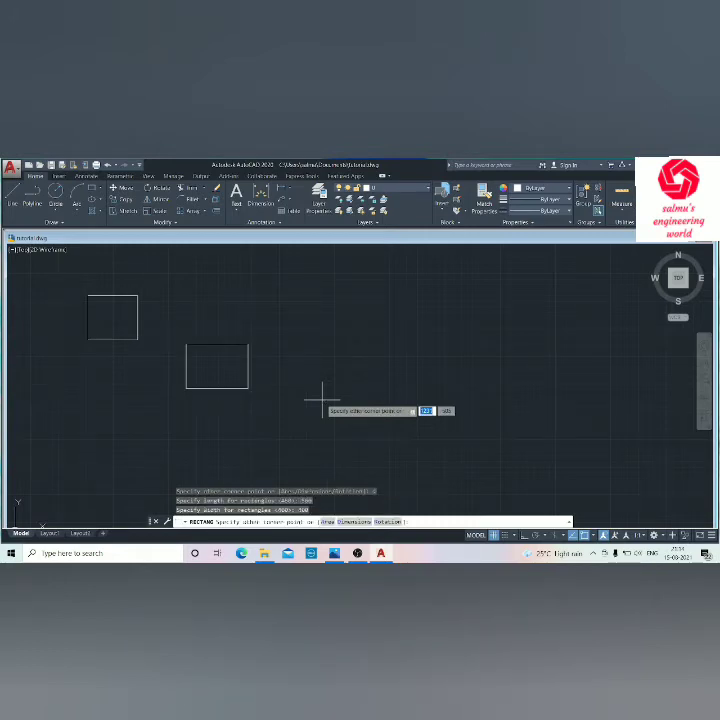
{"action": "left_click", "coordinate": [322, 400]}
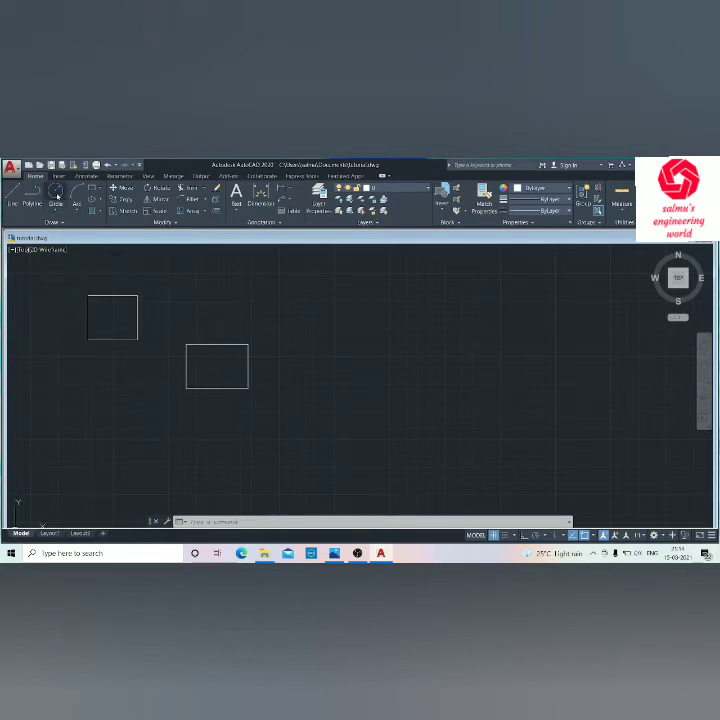
Draw a small circle of radius 10 above the second rectangle
{"action": "left_click", "coordinate": [56, 195]}
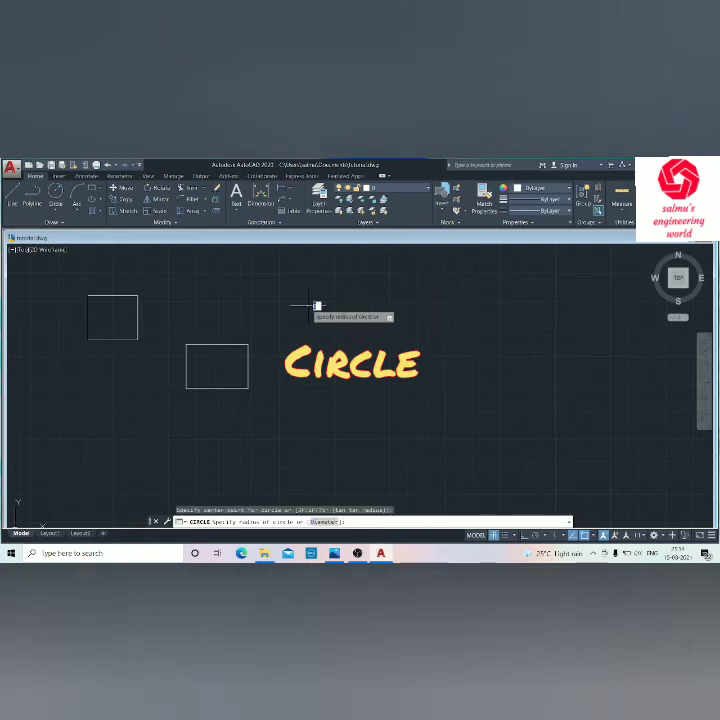
{"action": "left_click", "coordinate": [310, 302]}
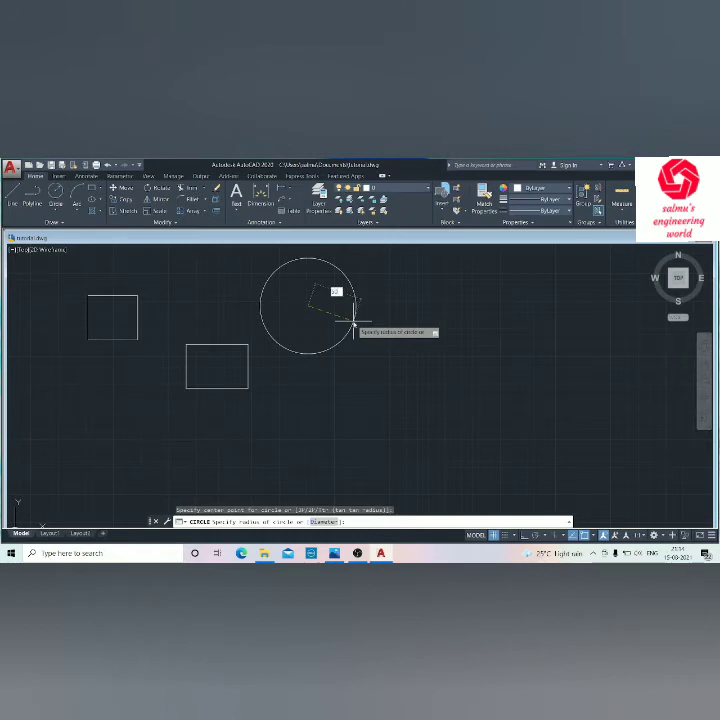
{"action": "key", "text": "Return"}
{"action": "left_click", "coordinate": [353, 321]}
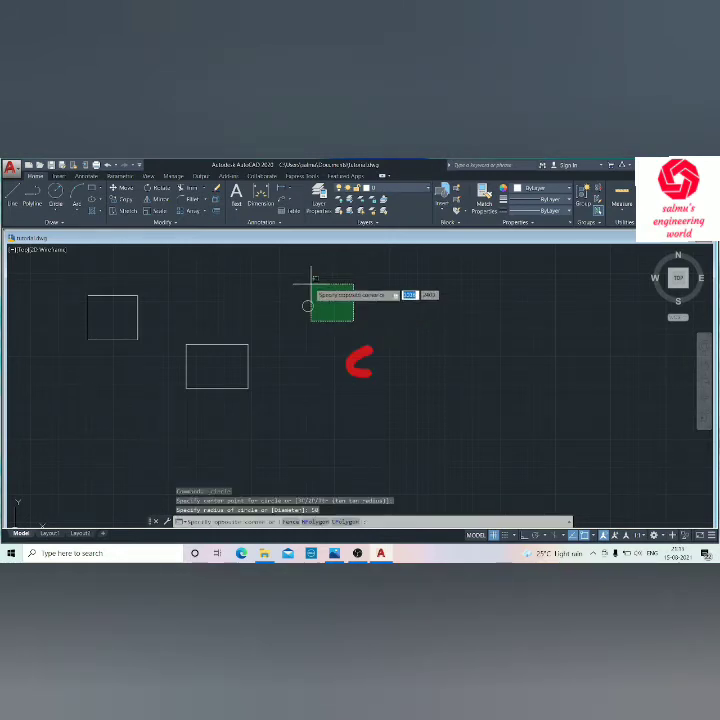
{"action": "left_click", "coordinate": [370, 340]}
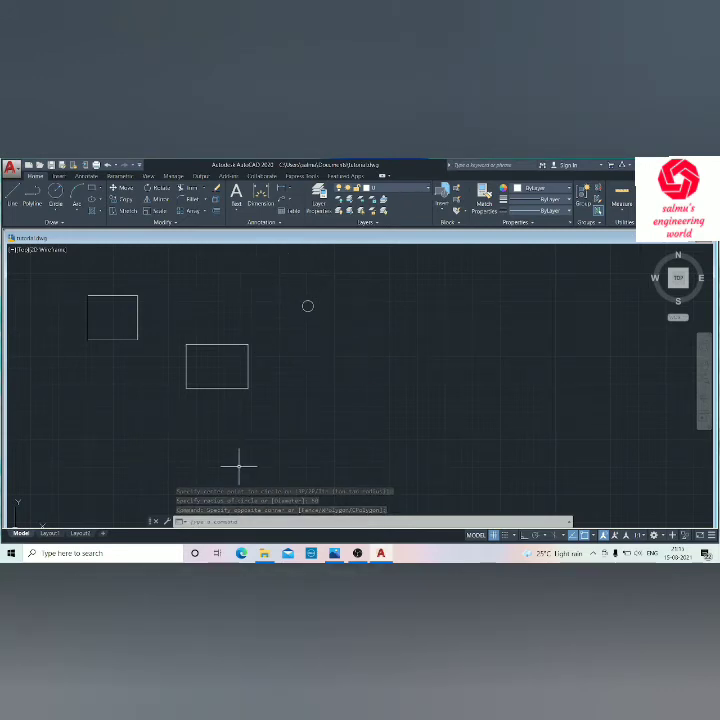
Draw a large circle to the right of the second rectangle
{"action": "type", "text": "c"}
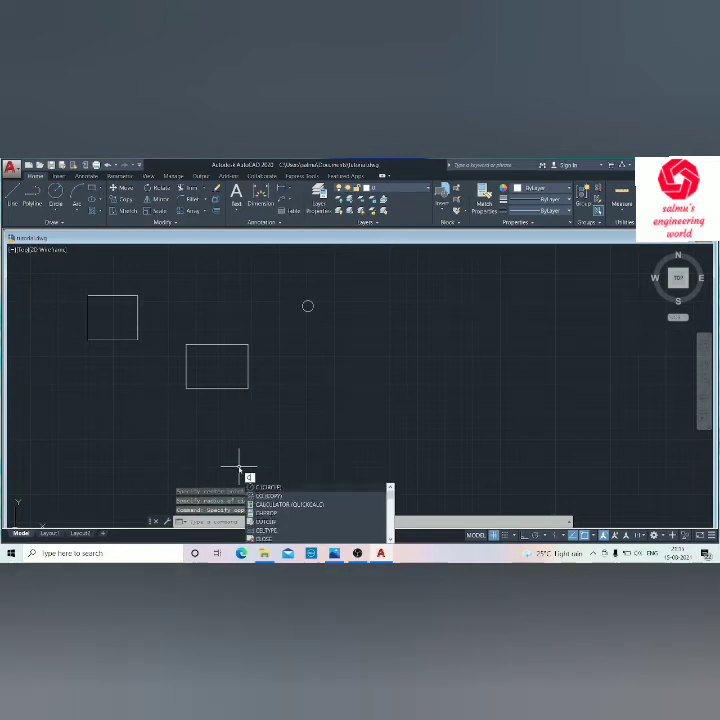
{"action": "key", "text": "Return"}
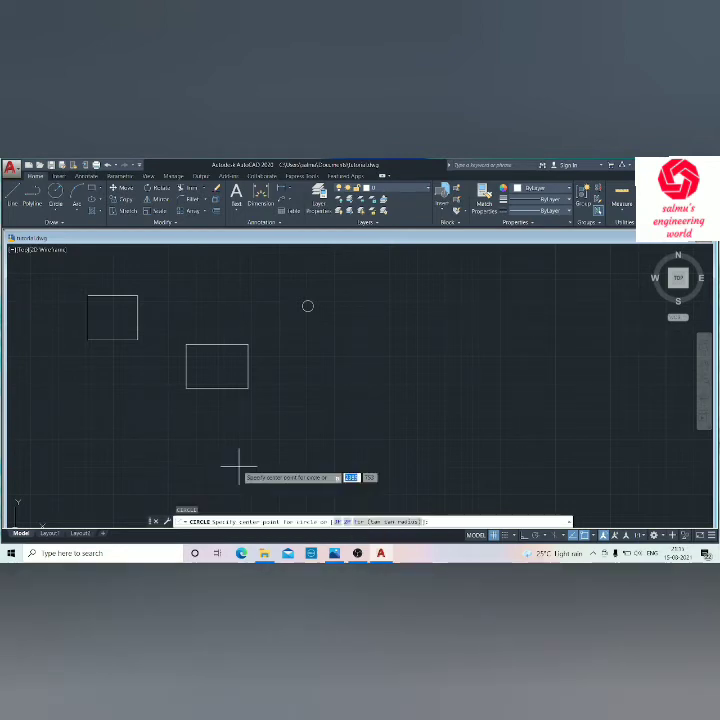
{"action": "left_click", "coordinate": [318, 368]}
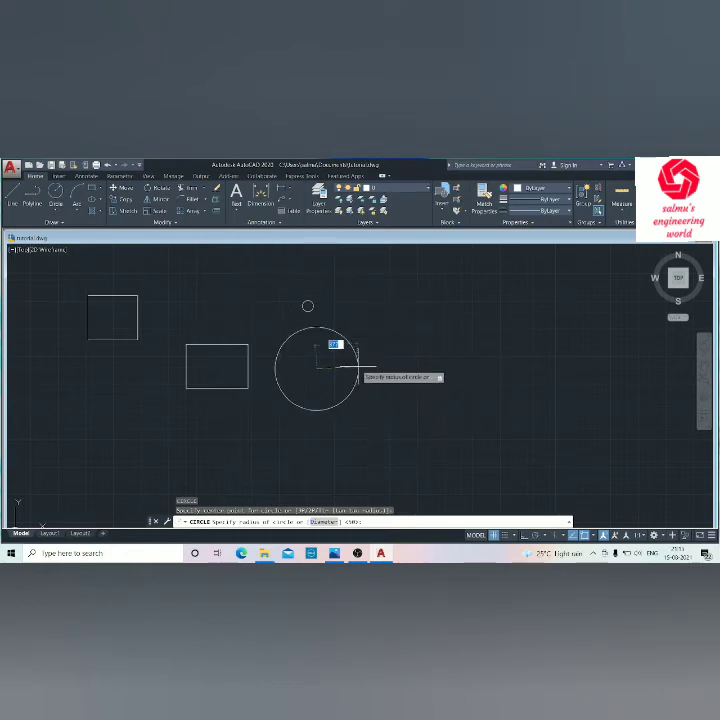
{"action": "left_click", "coordinate": [368, 355]}
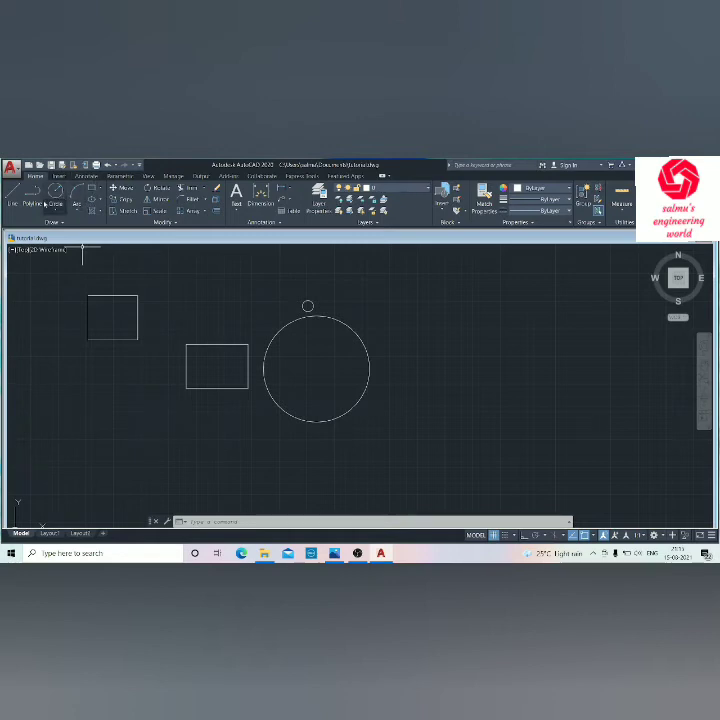
Draw one horizontal polyline segment from beside the first rectangle to the tiny circle
{"action": "left_click", "coordinate": [31, 196]}
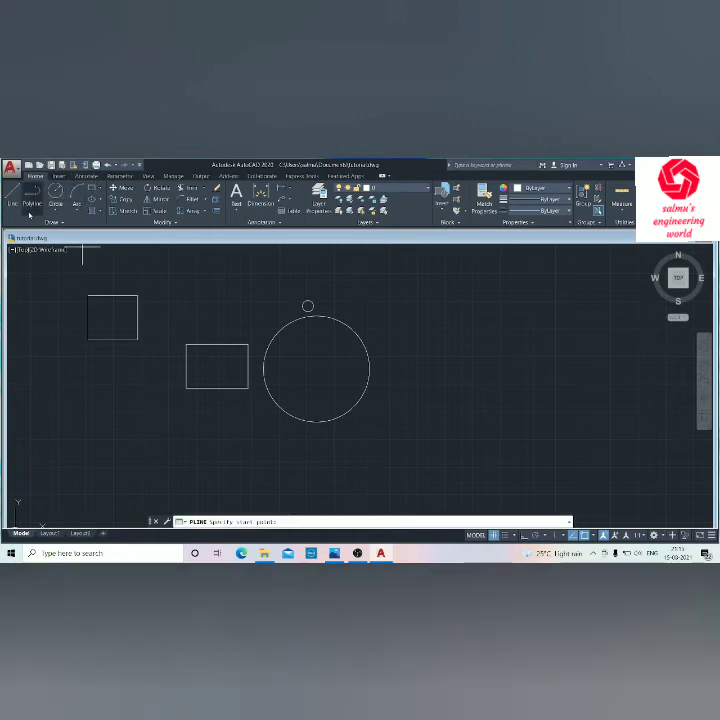
{"action": "left_click", "coordinate": [156, 294]}
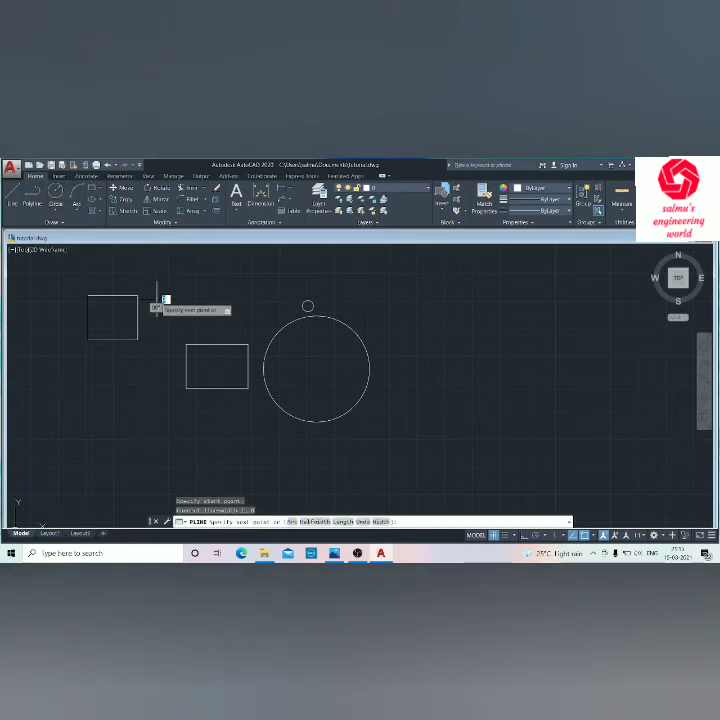
{"action": "left_click", "coordinate": [322, 298]}
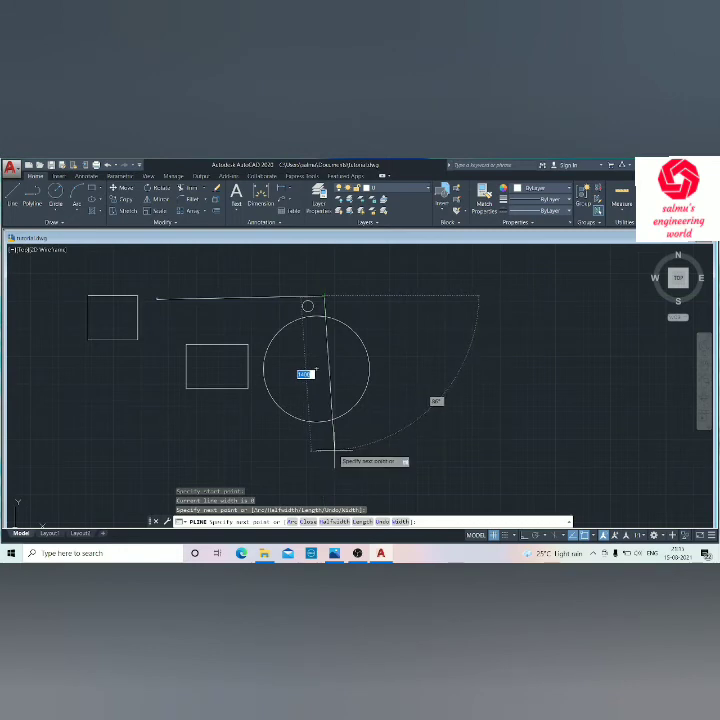
{"action": "key", "text": "Escape"}
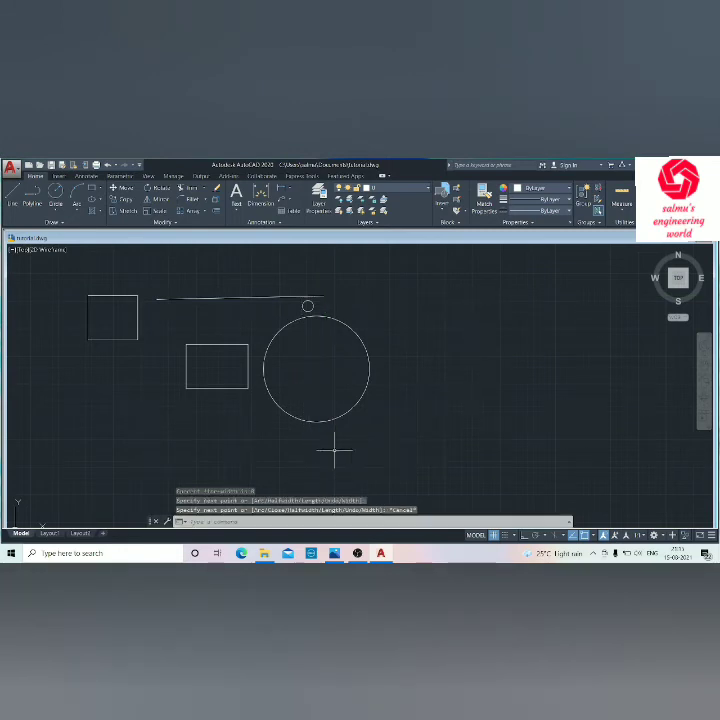
Cancel the line command and try window and crossing selections of the shapes
{"action": "type", "text": "l"}
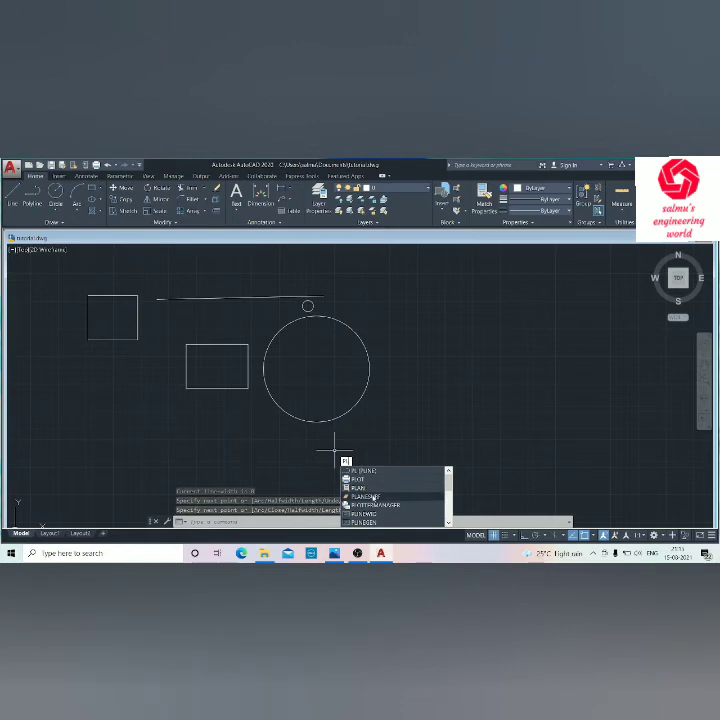
{"action": "key", "text": "Escape"}
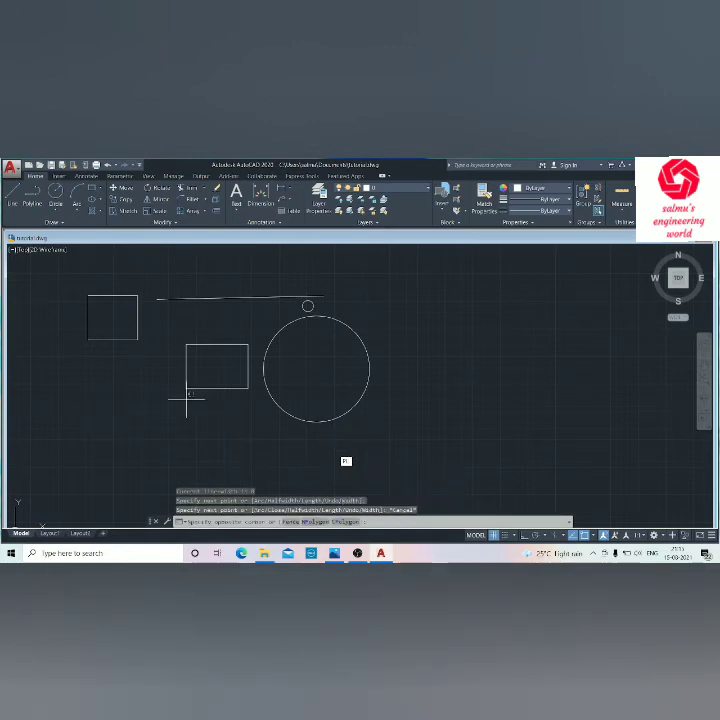
{"action": "left_click", "coordinate": [186, 400]}
{"action": "left_click", "coordinate": [243, 442]}
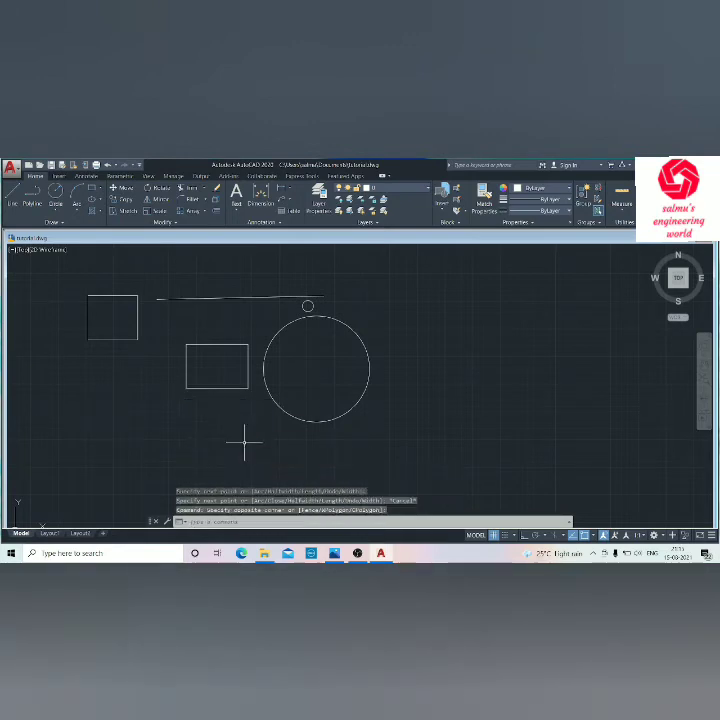
{"action": "left_click", "coordinate": [519, 324]}
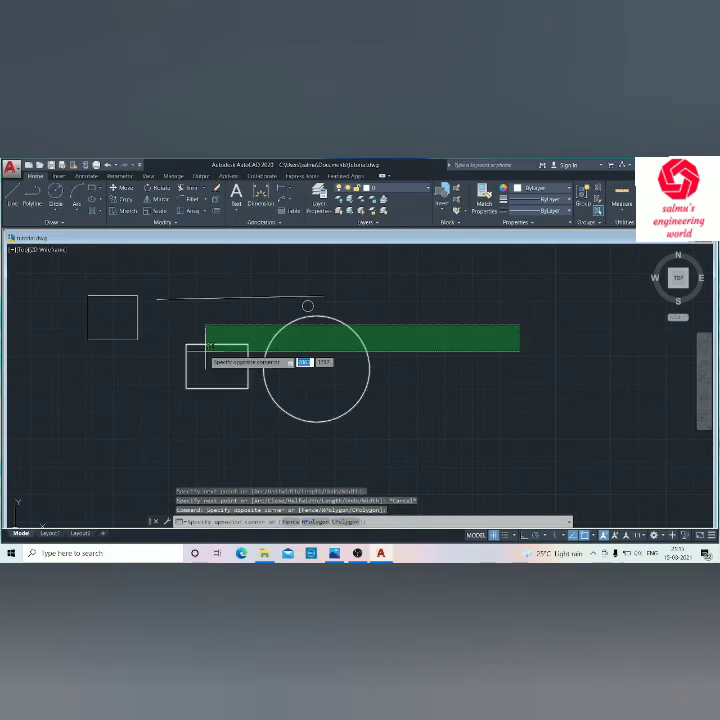
{"action": "left_click", "coordinate": [120, 418]}
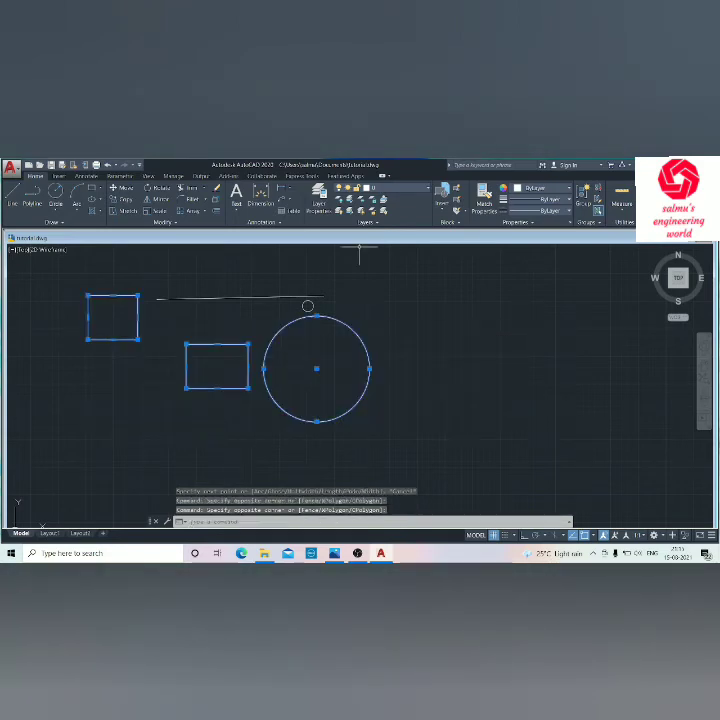
{"action": "key", "text": "Escape"}
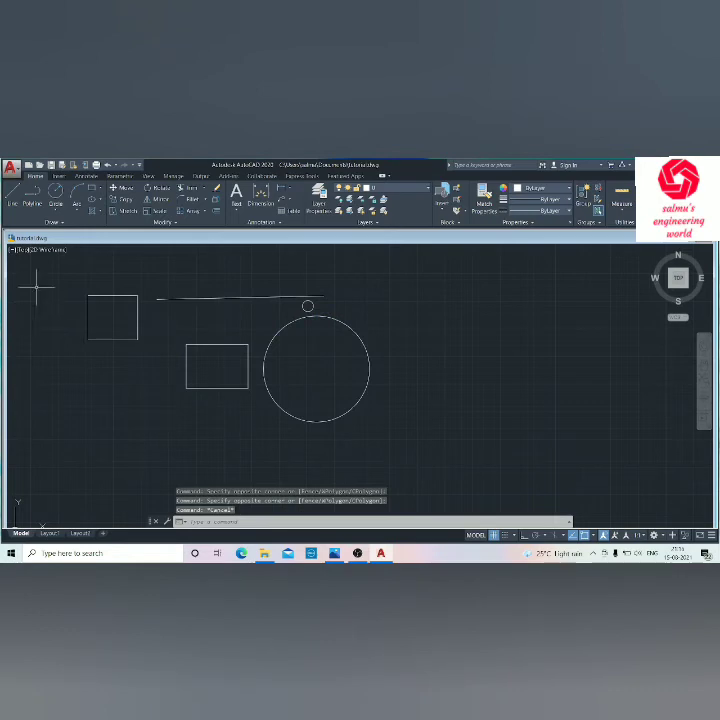
Try lasso selections of the rectangles, then all drawn objects, clearing each
{"action": "left_click_drag", "start_coordinate": [40, 282], "coordinate": [286, 452]}
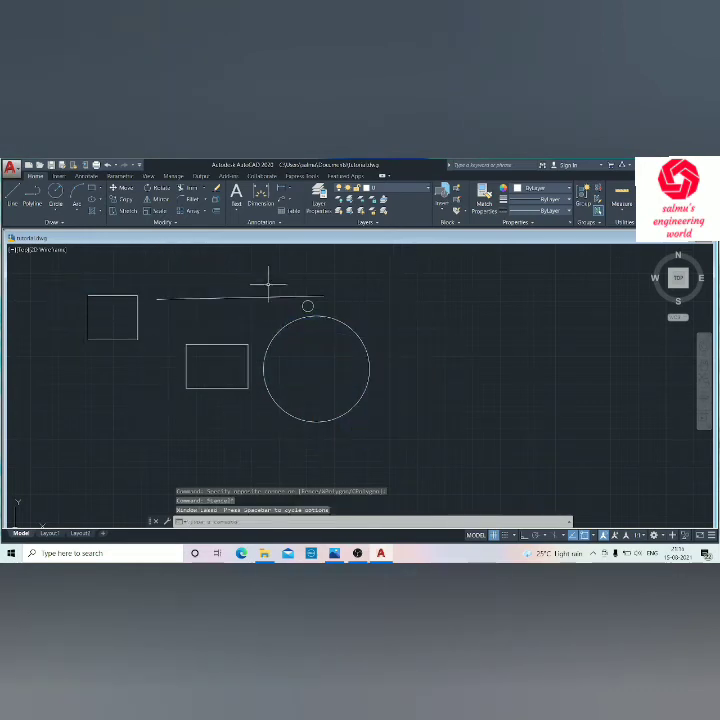
{"action": "left_click_drag", "start_coordinate": [56, 286], "coordinate": [63, 360]}
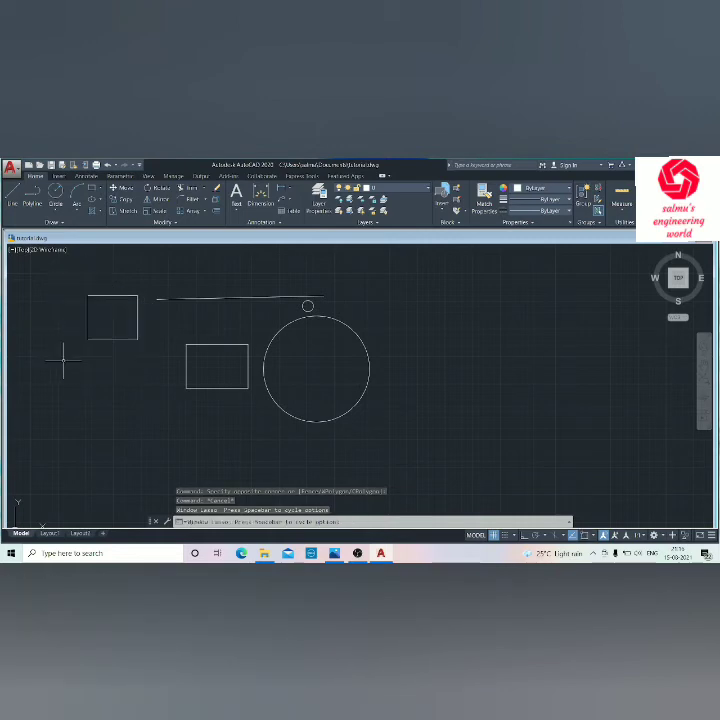
{"action": "left_click_drag", "start_coordinate": [83, 283], "coordinate": [48, 316]}
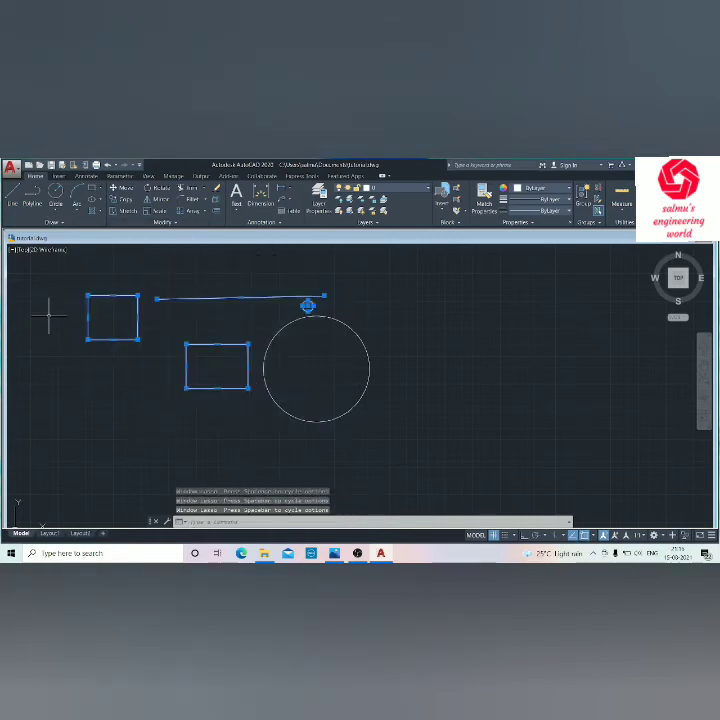
{"action": "key", "text": "Escape"}
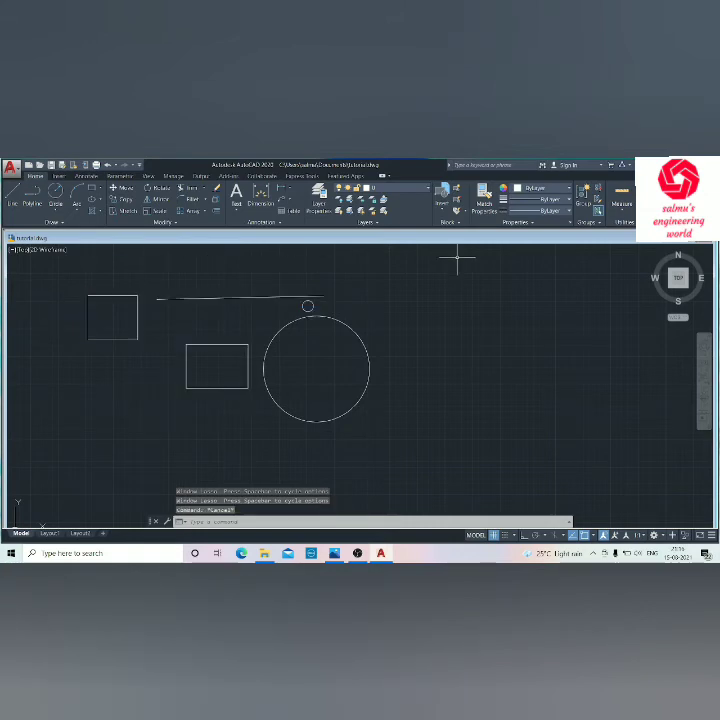
{"action": "mouse_move", "coordinate": [440, 268]}
{"action": "left_mouse_down"}
{"action": "mouse_move", "coordinate": [237, 470]}
{"action": "mouse_move", "coordinate": [265, 476]}
{"action": "left_mouse_up"}
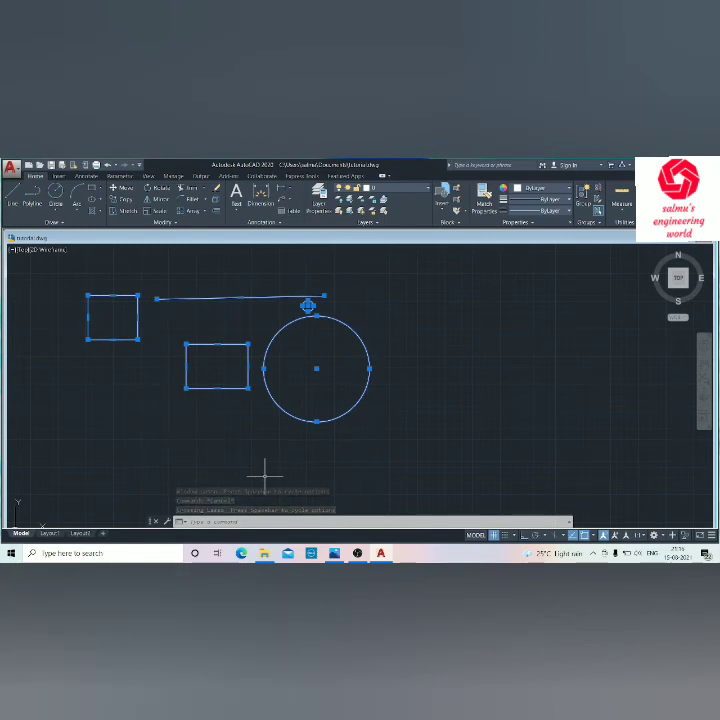
{"action": "key", "text": "Escape"}
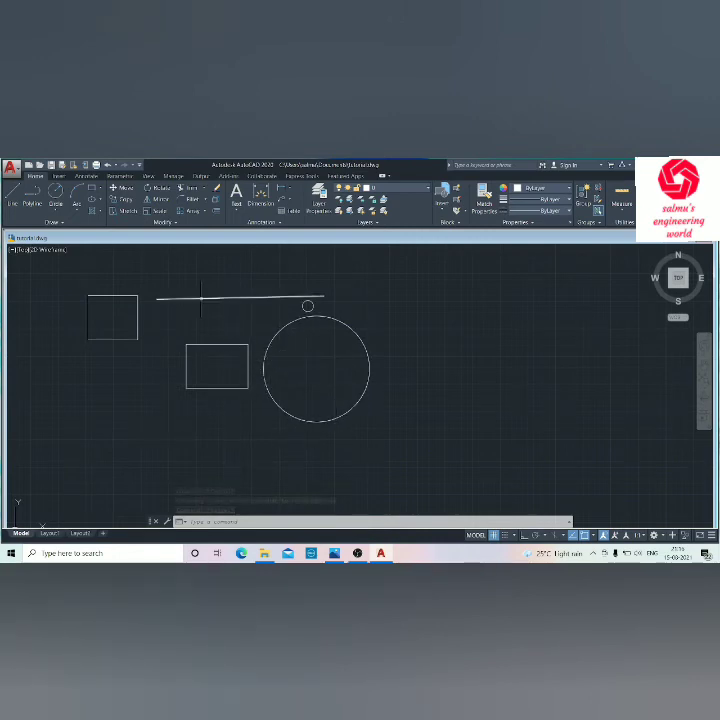
Erase the horizontal polyline segment using the right-click Erase and a selection window
{"action": "right_click", "coordinate": [245, 357]}
{"action": "left_click", "coordinate": [262, 374]}
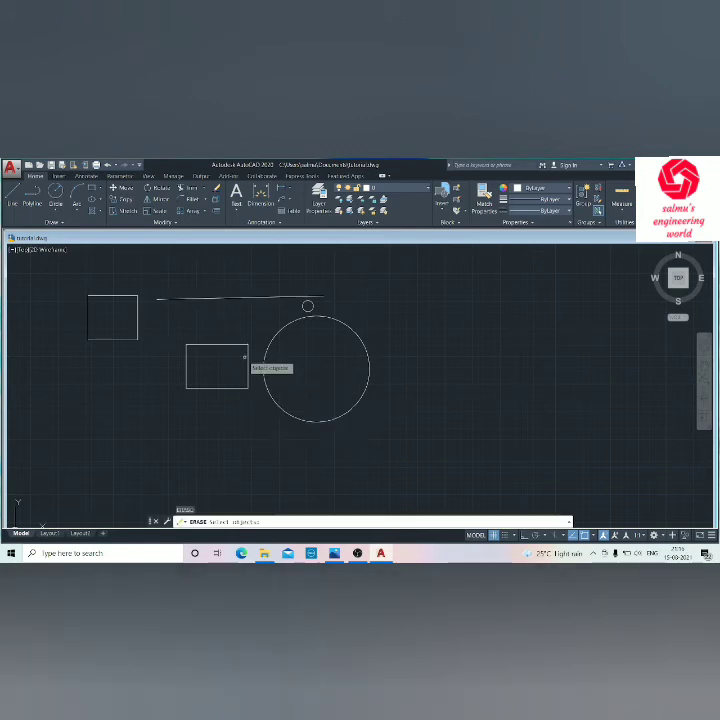
{"action": "left_click", "coordinate": [235, 297]}
{"action": "left_click", "coordinate": [227, 296]}
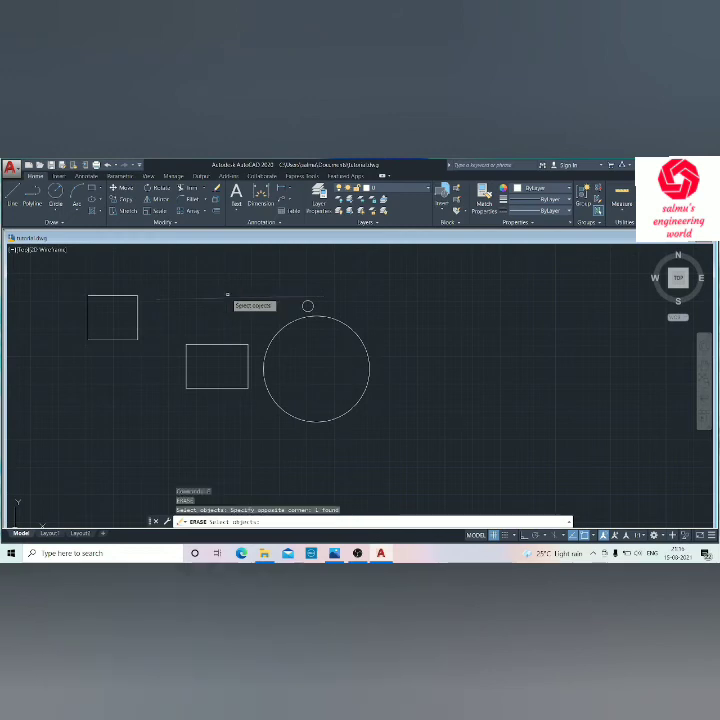
{"action": "key", "text": "Return"}
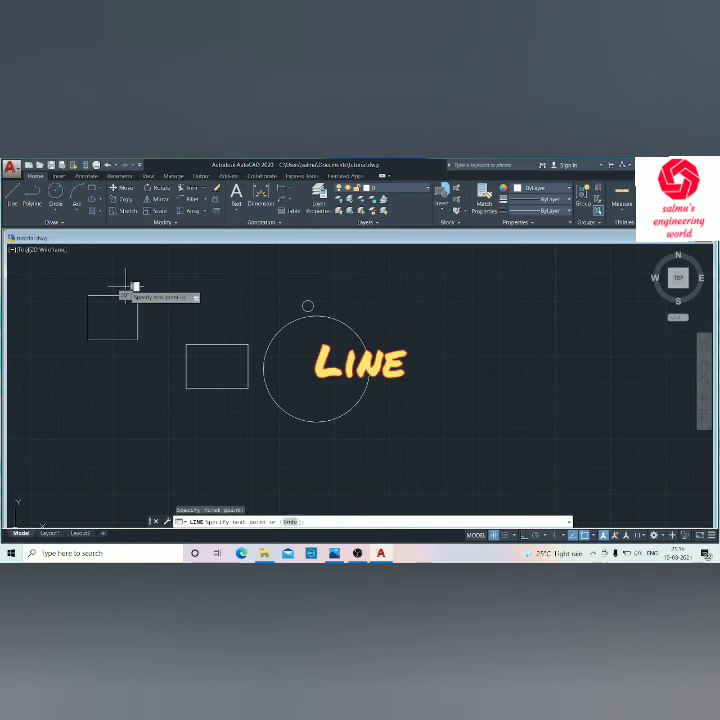
Draw a four-line rectangular border around all the shapes with Ortho on
{"action": "left_click", "coordinate": [125, 287]}
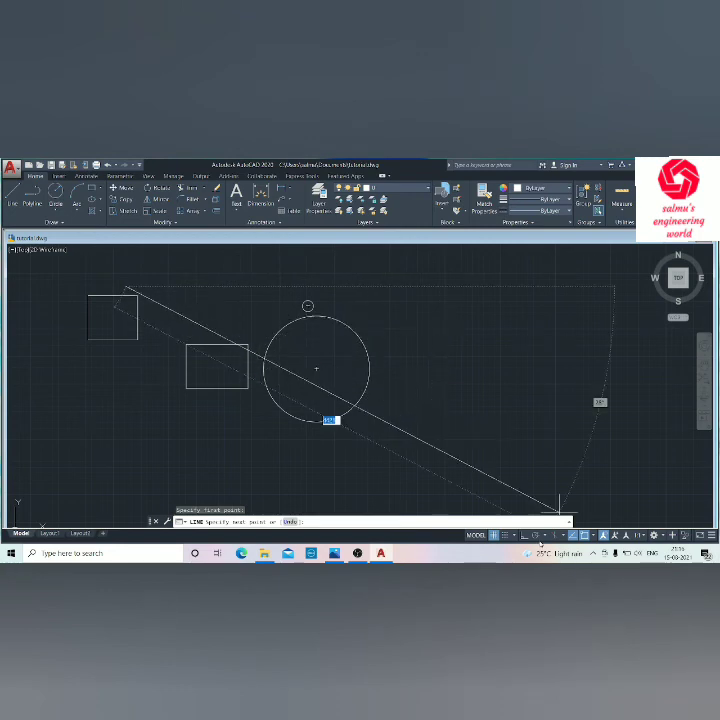
{"action": "key", "text": "F8"}
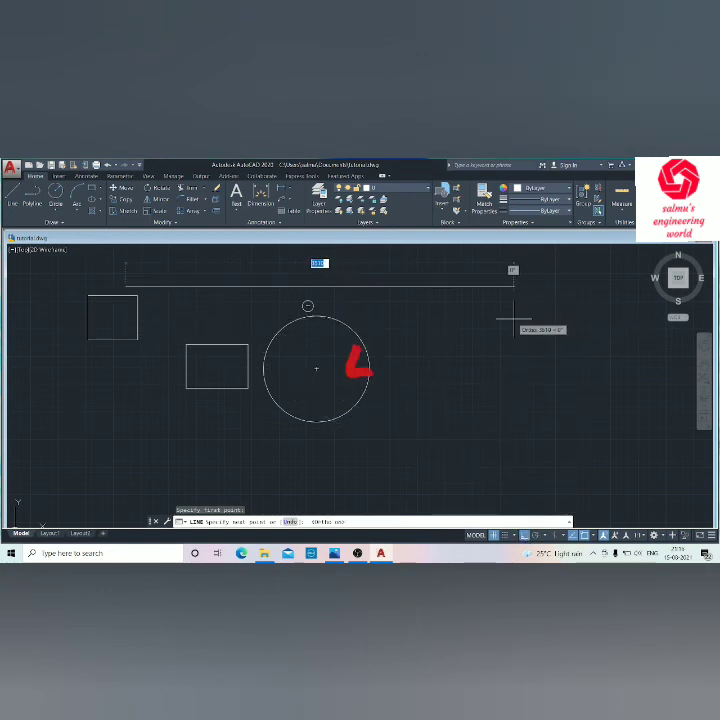
{"action": "left_click", "coordinate": [513, 315]}
{"action": "left_click", "coordinate": [520, 430]}
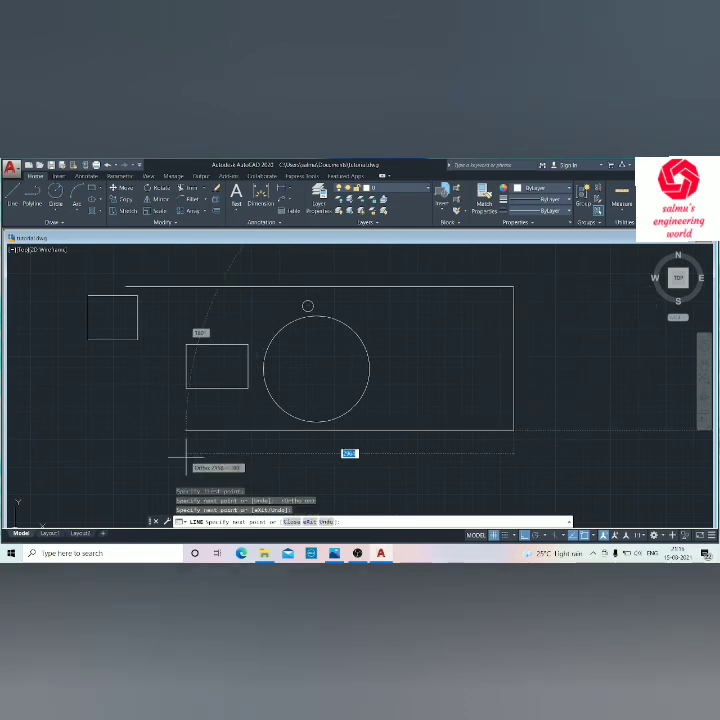
{"action": "left_click", "coordinate": [72, 460]}
{"action": "left_click", "coordinate": [47, 472]}
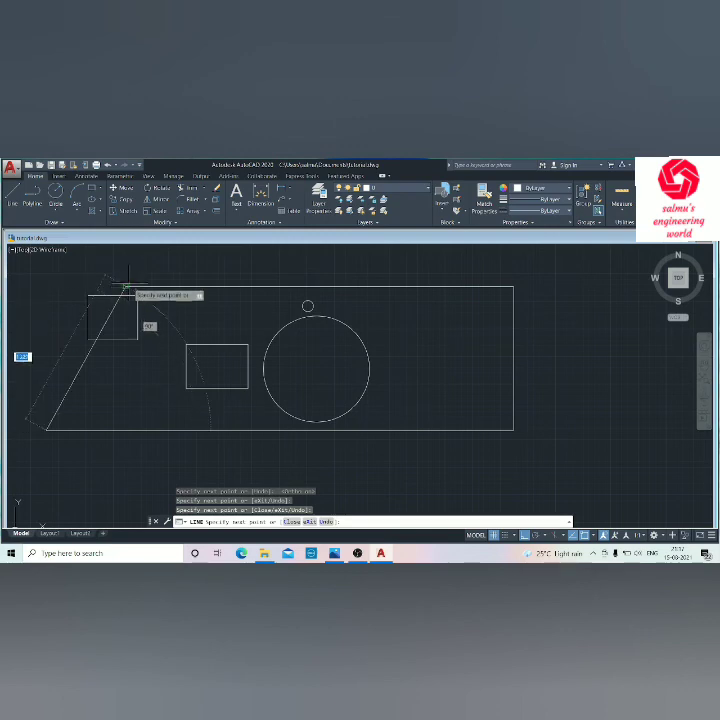
{"action": "left_click", "coordinate": [46, 287]}
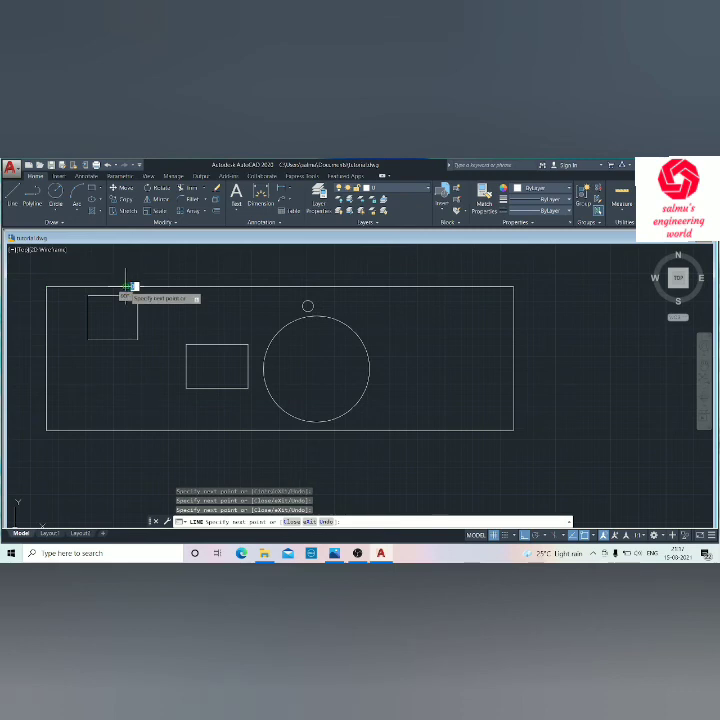
{"action": "key", "text": "Escape"}
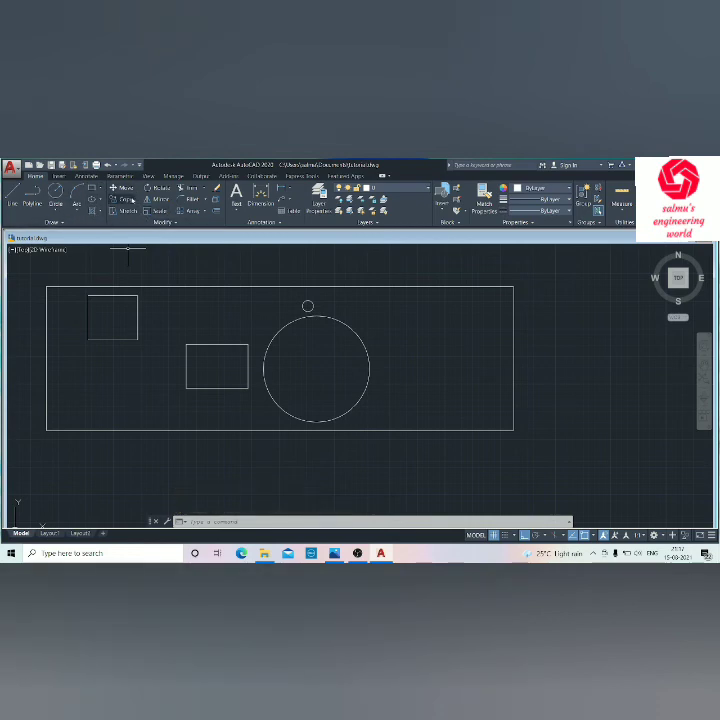
Move the lower rectangle by its top-left corner to the lower left inside the border
{"action": "left_click", "coordinate": [122, 188]}
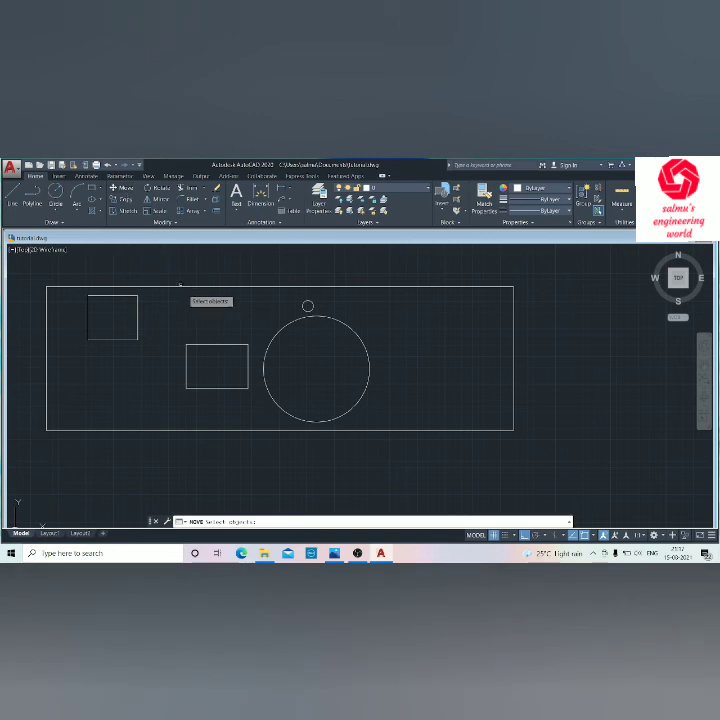
{"action": "left_click", "coordinate": [205, 346]}
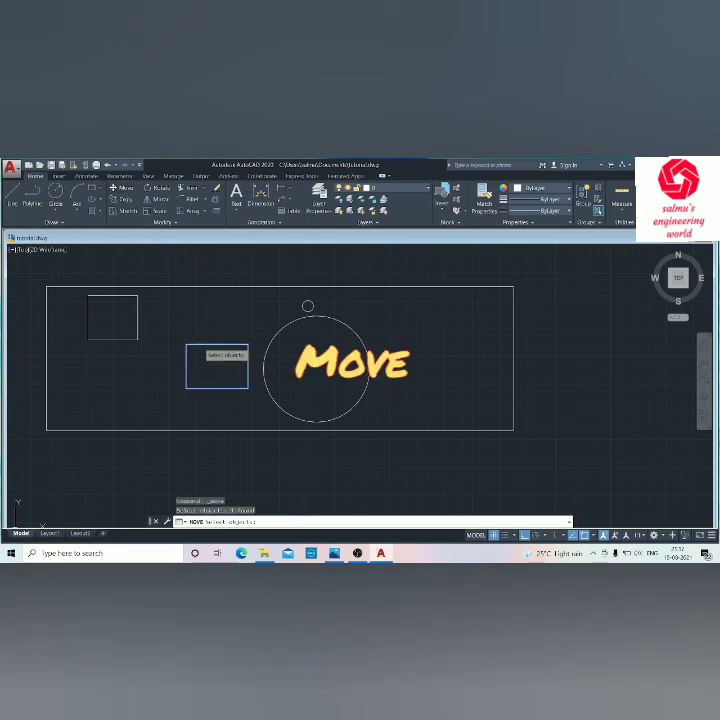
{"action": "left_click", "coordinate": [197, 344]}
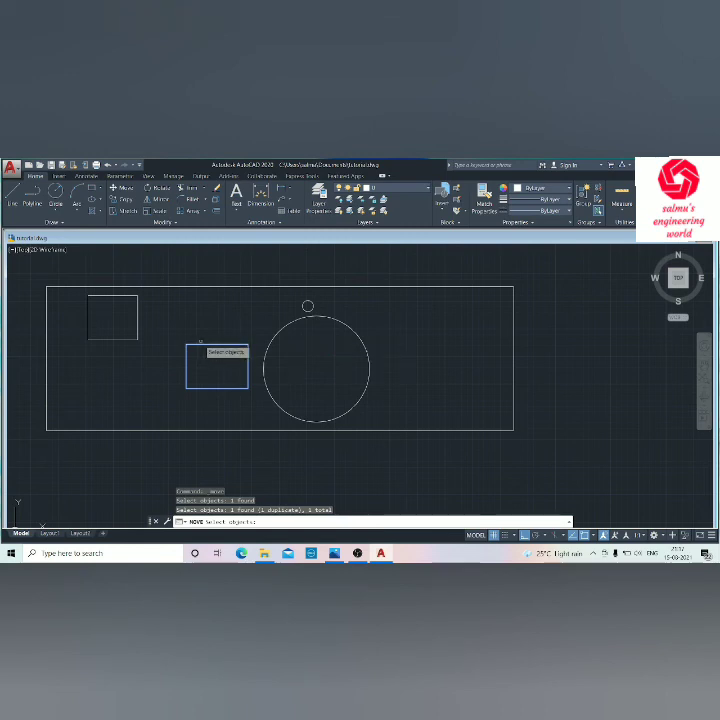
{"action": "key", "text": "Return"}
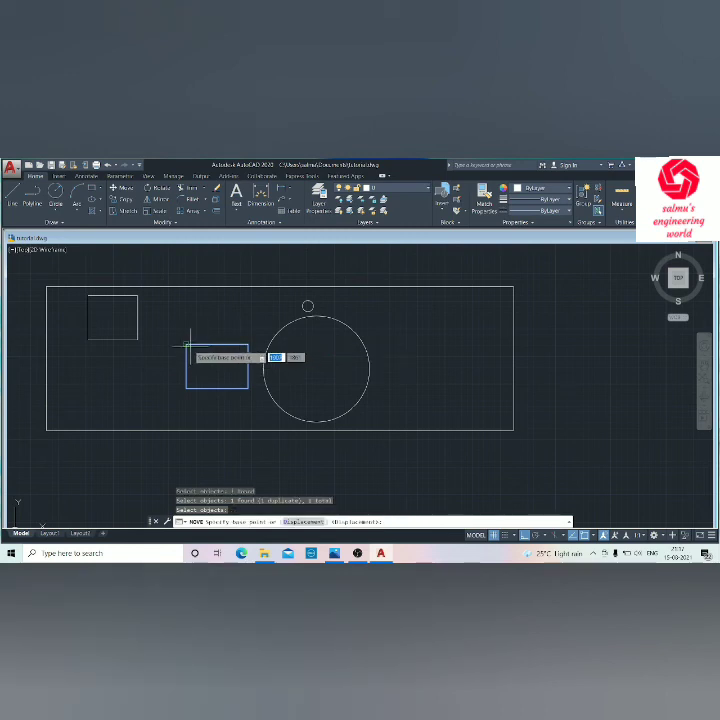
{"action": "left_click", "coordinate": [186, 344]}
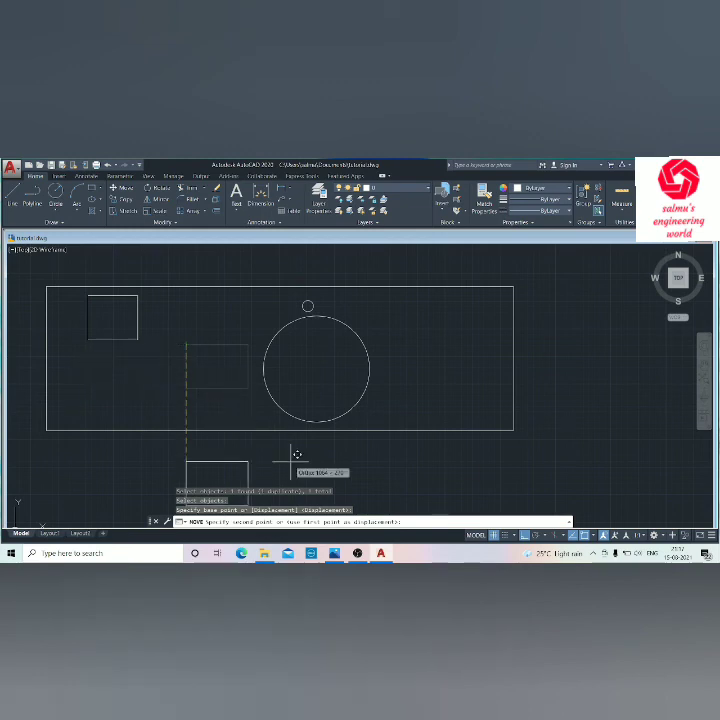
{"action": "left_click", "coordinate": [524, 535]}
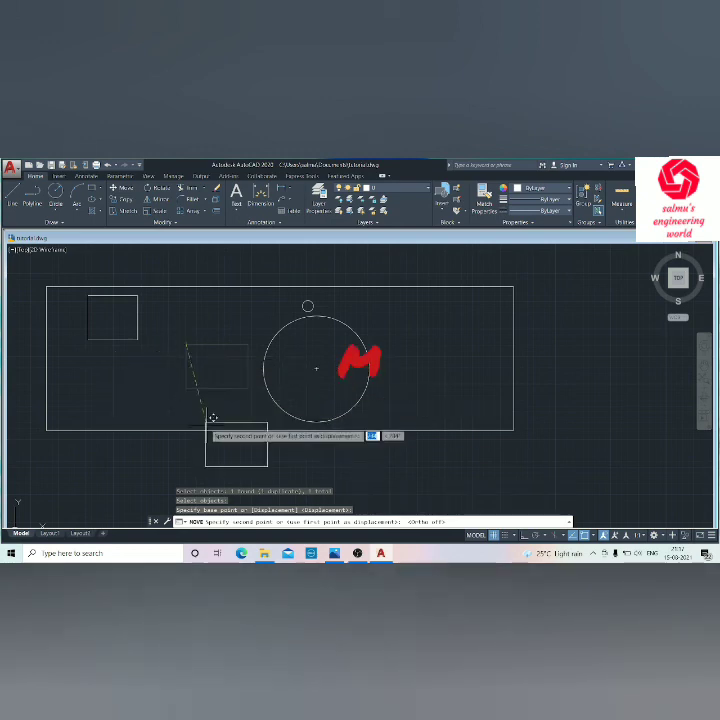
{"action": "left_click", "coordinate": [108, 360]}
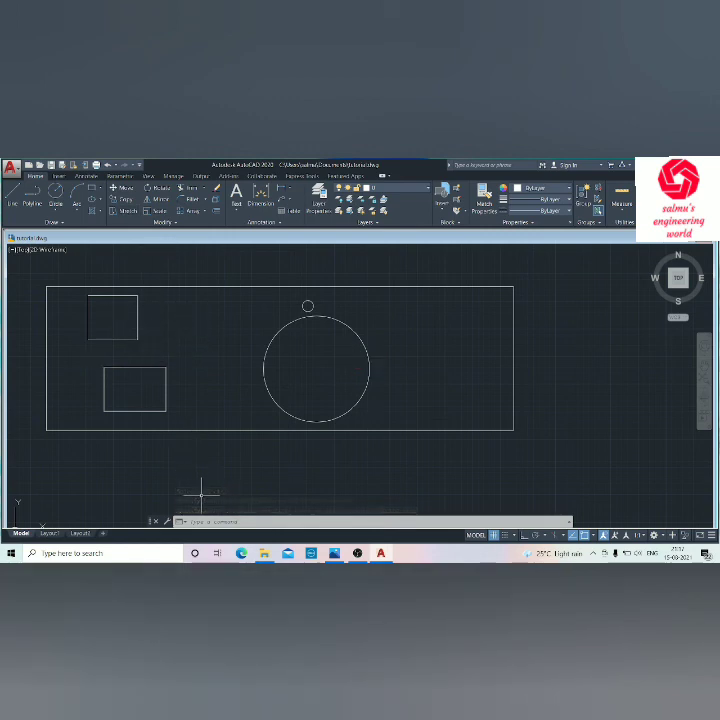
Move the lower rectangle by its top-right corner up and right, just left of the large circle
{"action": "type", "text": "m"}
{"action": "key", "text": "Return"}
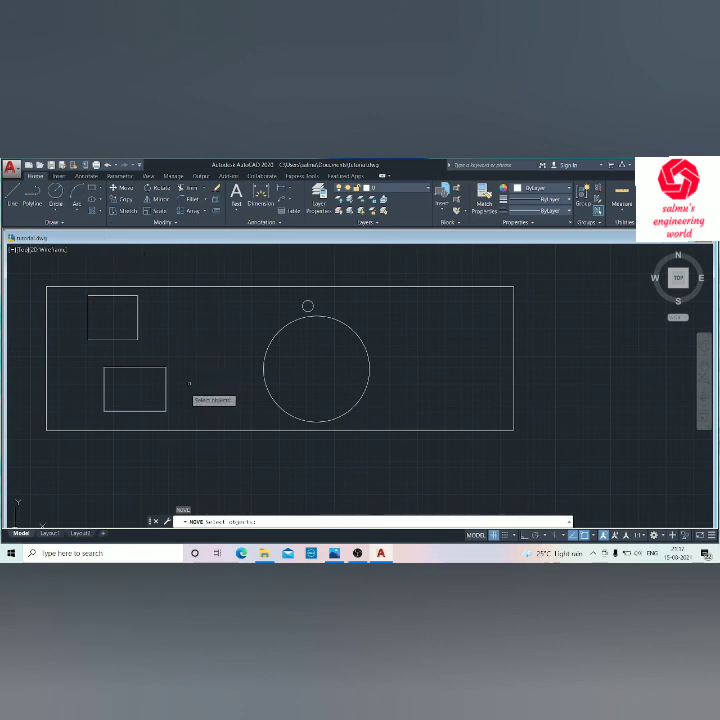
{"action": "left_click", "coordinate": [133, 369]}
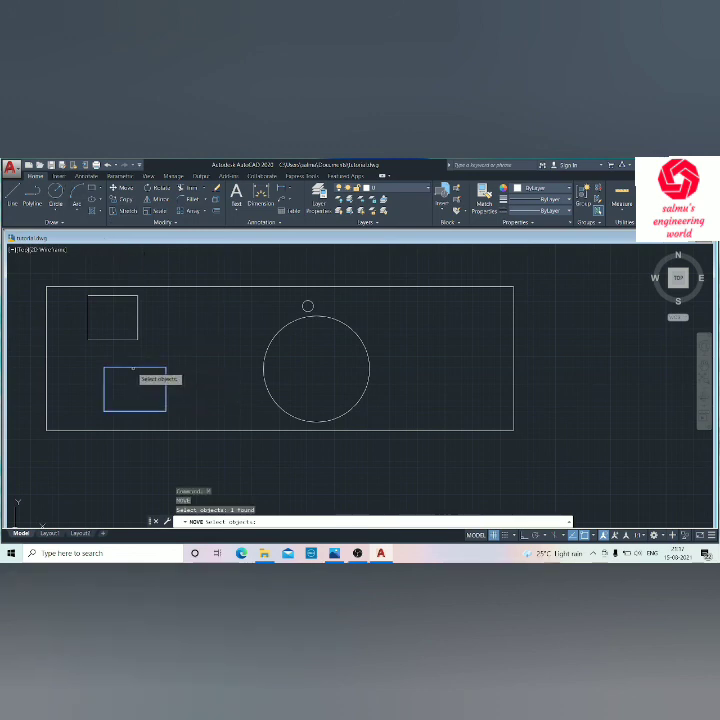
{"action": "key", "text": "Return"}
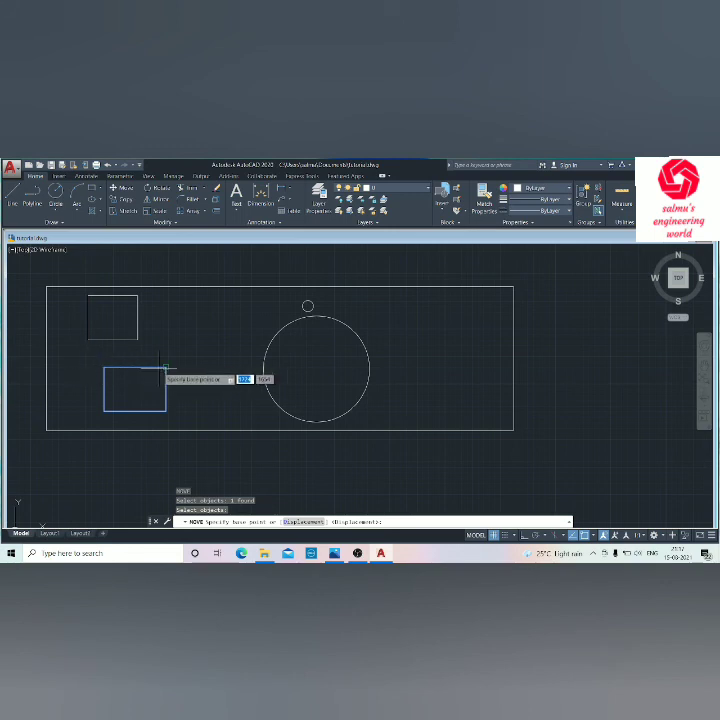
{"action": "left_click", "coordinate": [166, 368]}
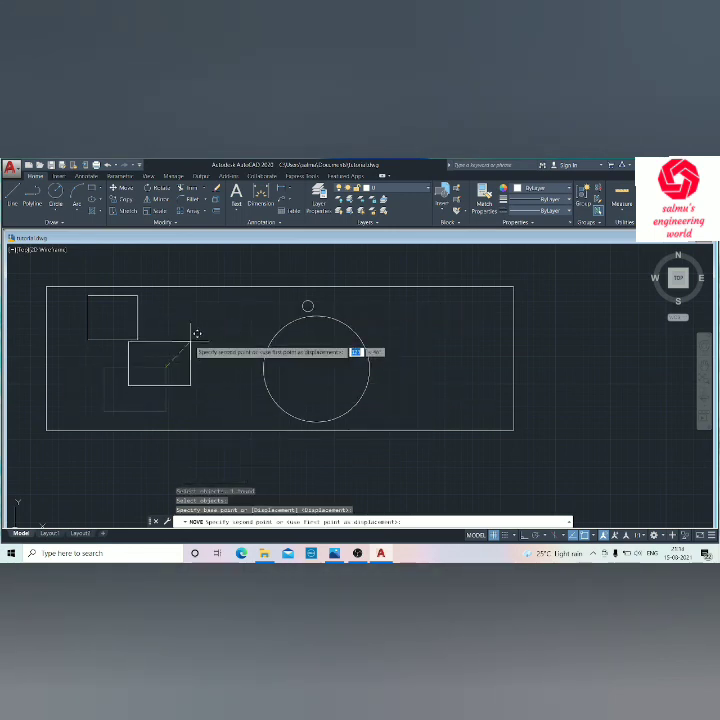
{"action": "left_click", "coordinate": [221, 357]}
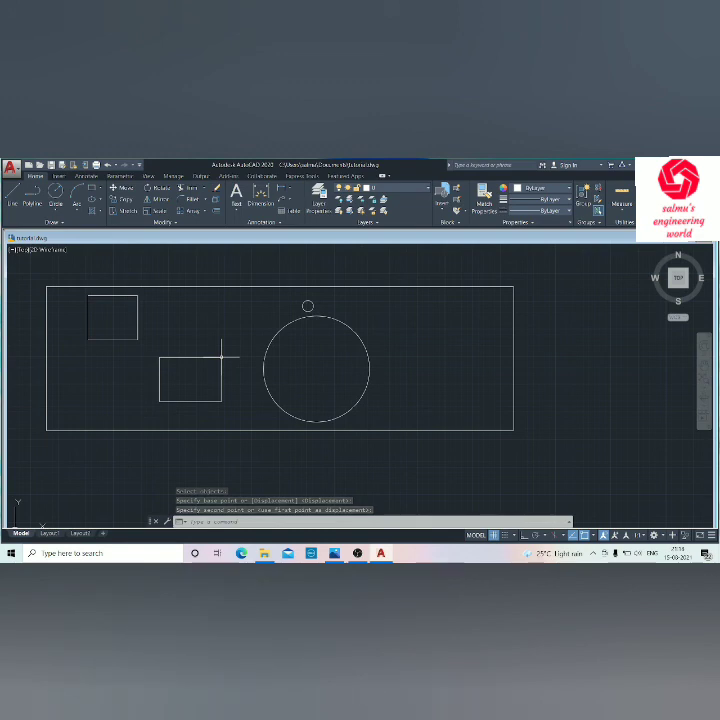
Select the border, both rectangles and the circle, and erase them all
{"action": "mouse_move", "coordinate": [538, 290]}
{"action": "left_mouse_down"}
{"action": "mouse_move", "coordinate": [212, 457]}
{"action": "mouse_move", "coordinate": [10, 350]}
{"action": "mouse_move", "coordinate": [44, 370]}
{"action": "left_mouse_up"}
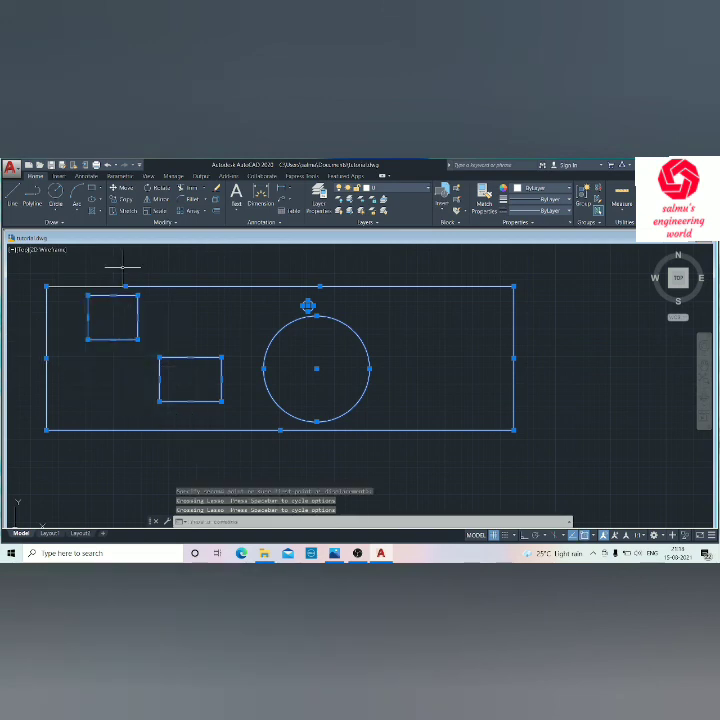
{"action": "left_click", "coordinate": [82, 322]}
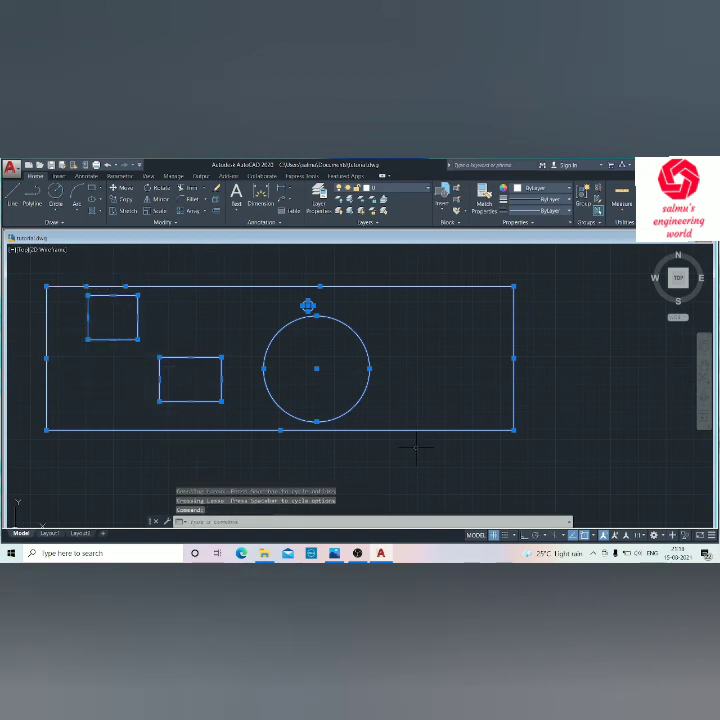
{"action": "key", "text": "Delete"}
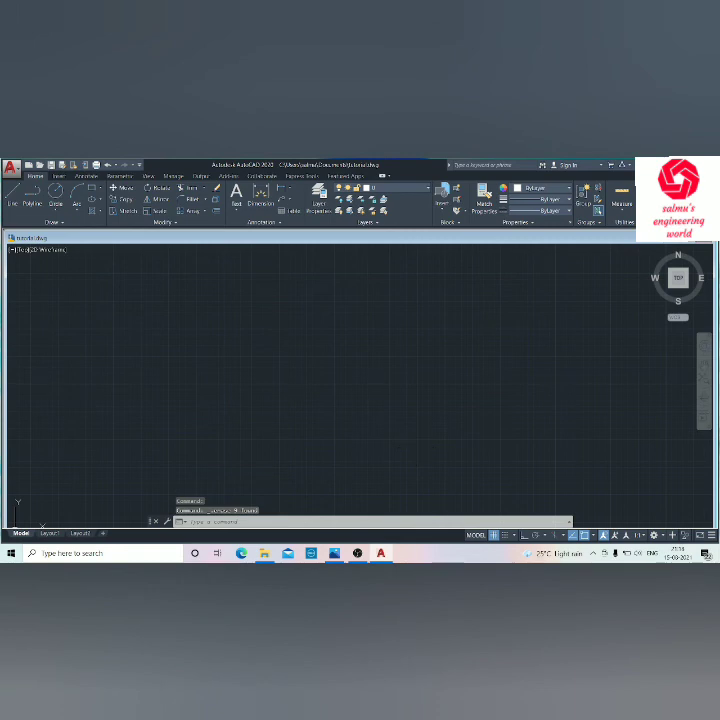